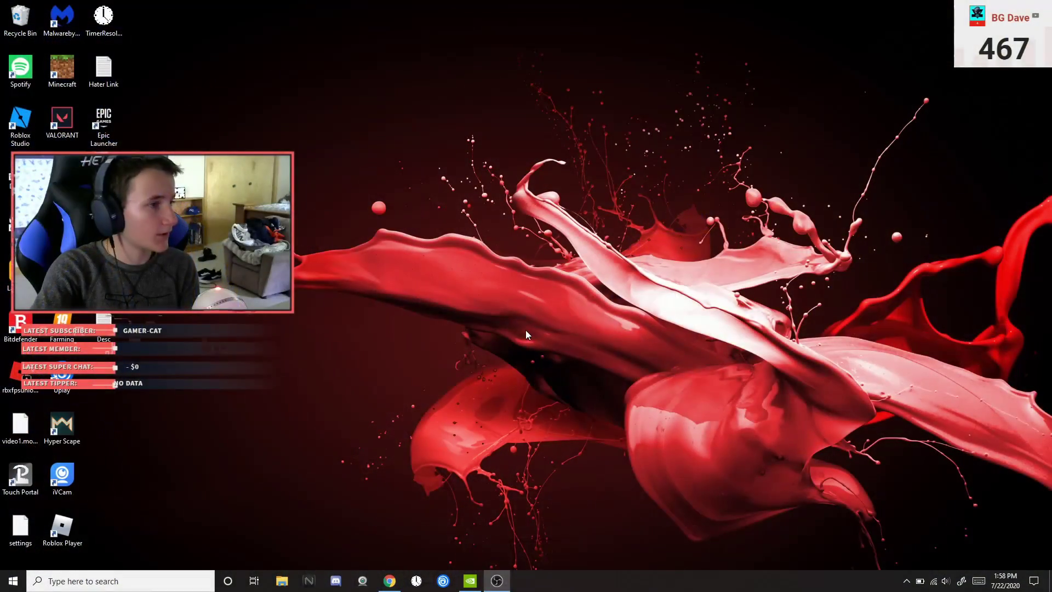
Step: Open NVIDIA Control Panel from the desktop menu and go to Display > Change resolution
{"action": "right_click", "coordinate": [528, 327]}
{"action": "left_click", "coordinate": [566, 417]}
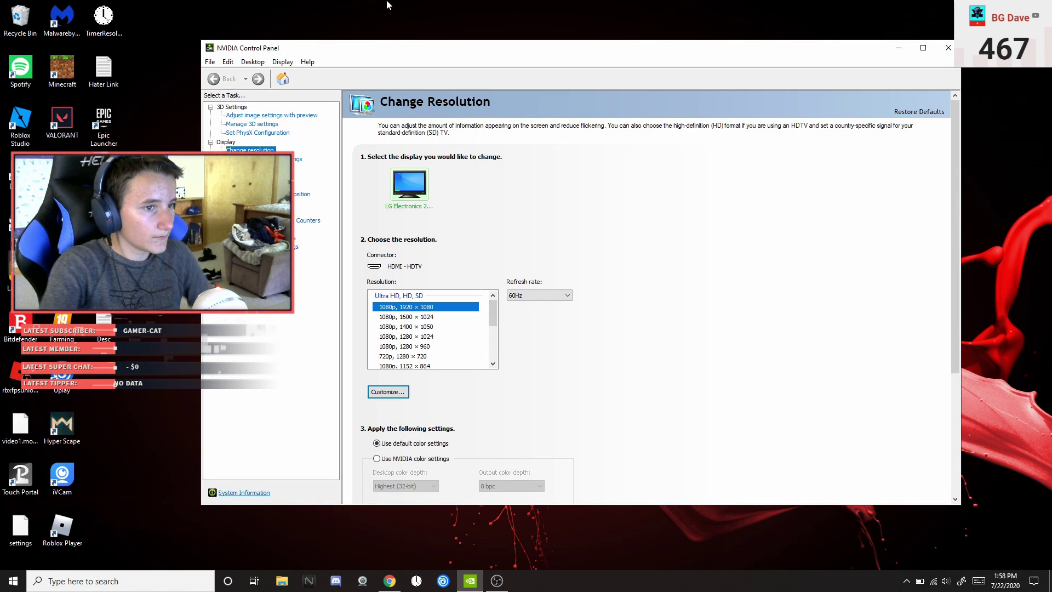
{"action": "left_click", "coordinate": [282, 79]}
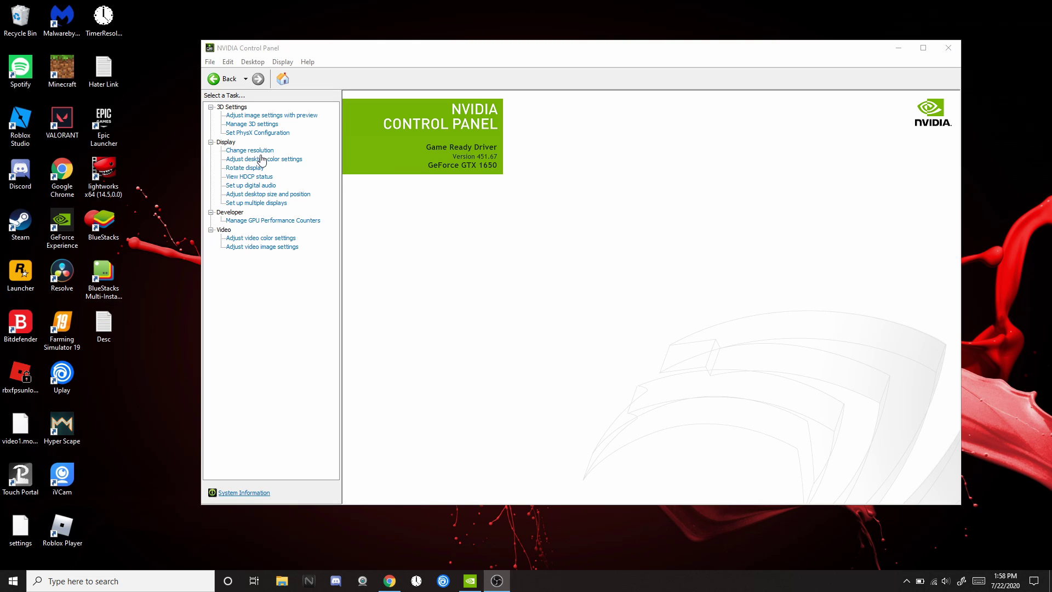
{"action": "left_click", "coordinate": [244, 152]}
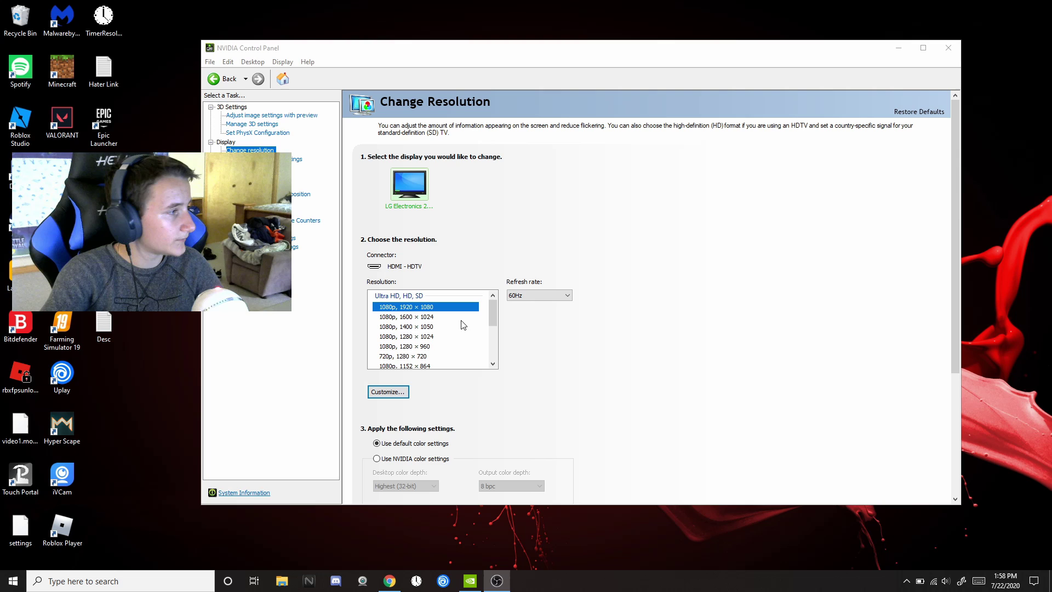
Step: Scroll through the Resolution list to review the offered resolutions
{"action": "scroll", "coordinate": [422, 313], "scroll_direction": "down", "scroll_amount": 1}
{"action": "scroll", "coordinate": [422, 316], "scroll_direction": "up", "scroll_amount": 1}
{"action": "scroll", "coordinate": [423, 319], "scroll_direction": "down", "scroll_amount": 1}
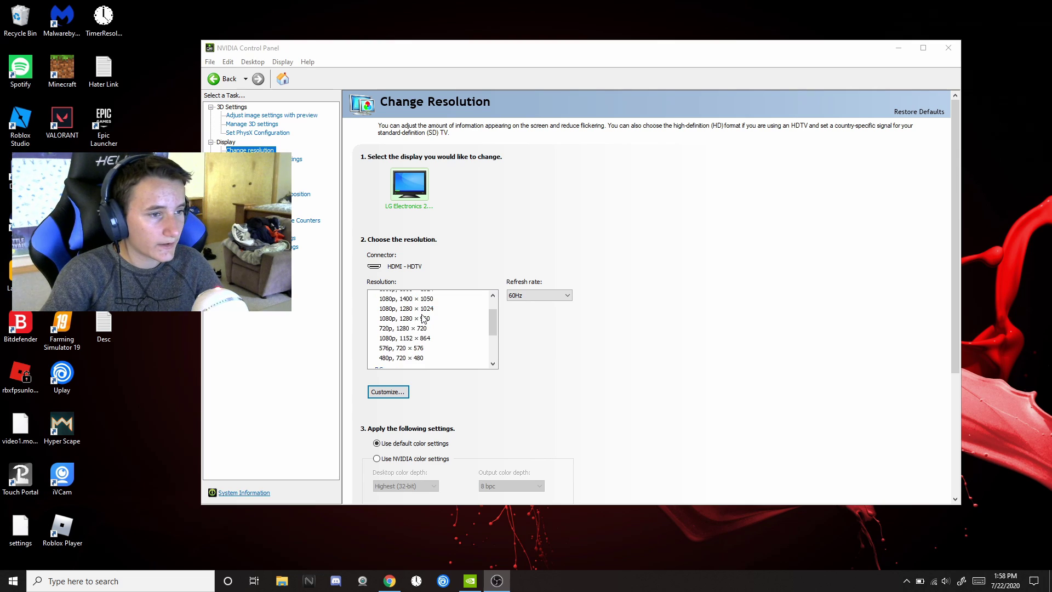
{"action": "scroll", "coordinate": [423, 319], "scroll_direction": "down", "scroll_amount": 2}
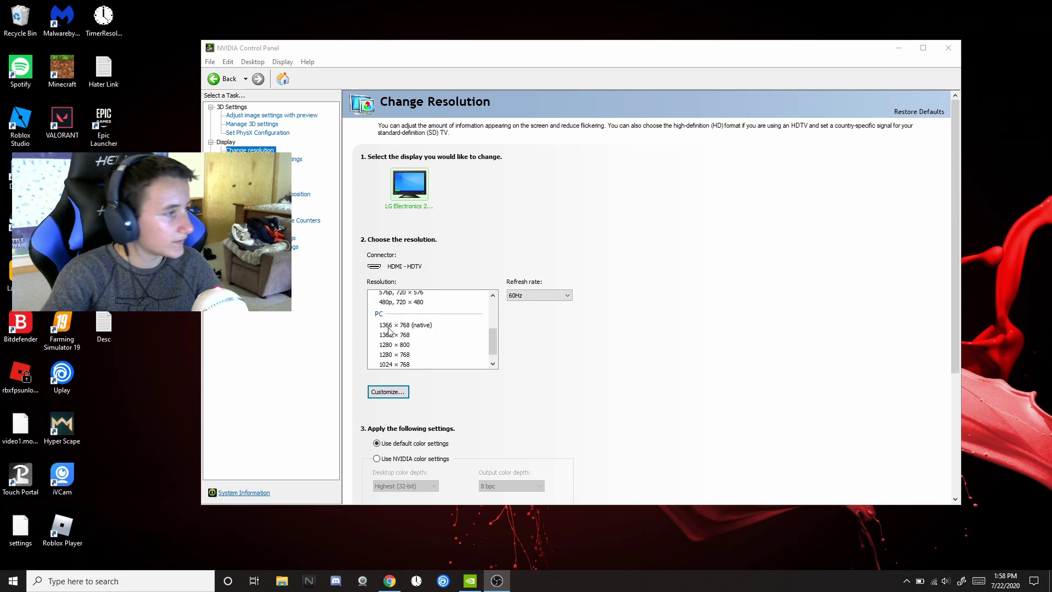
{"action": "scroll", "coordinate": [431, 341], "scroll_direction": "up", "scroll_amount": 3}
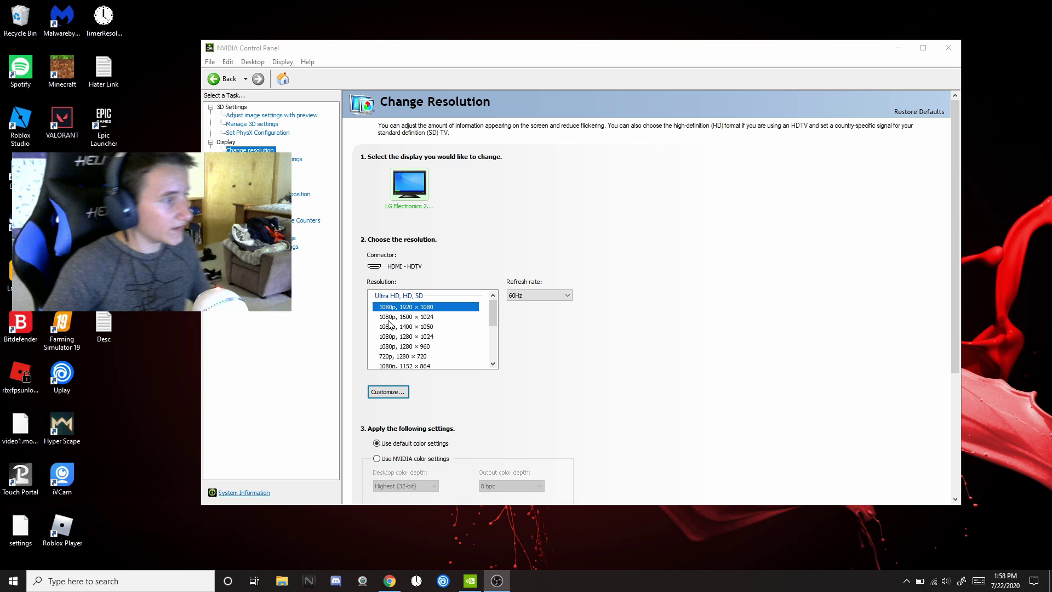
Step: Check the refresh rates offered for 1920 × 1080, trying 23Hz, then reopen the list at 60Hz
{"action": "left_click", "coordinate": [525, 296]}
{"action": "left_click", "coordinate": [519, 348]}
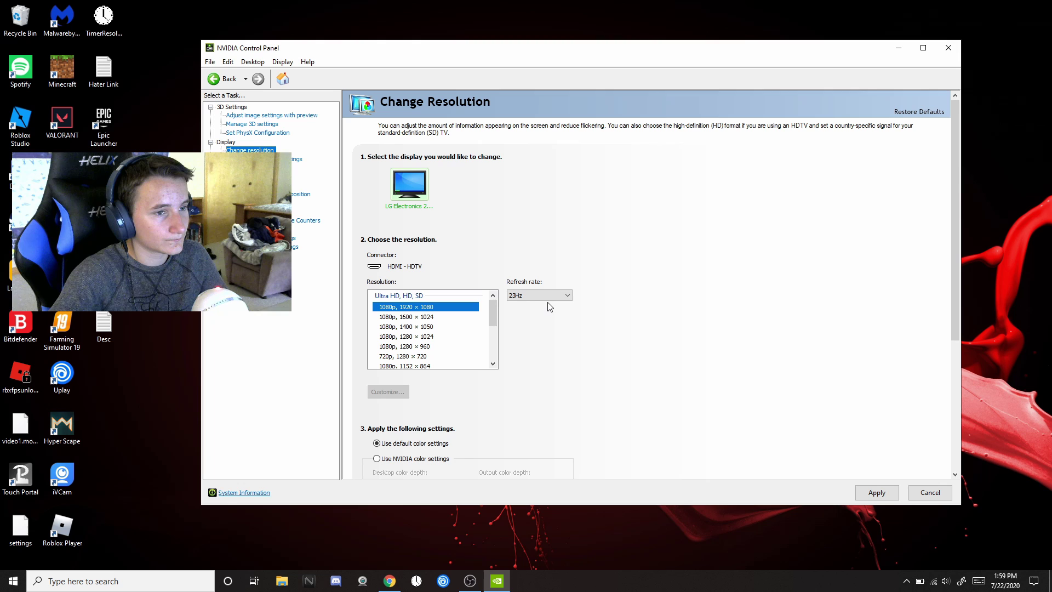
{"action": "left_click", "coordinate": [533, 296]}
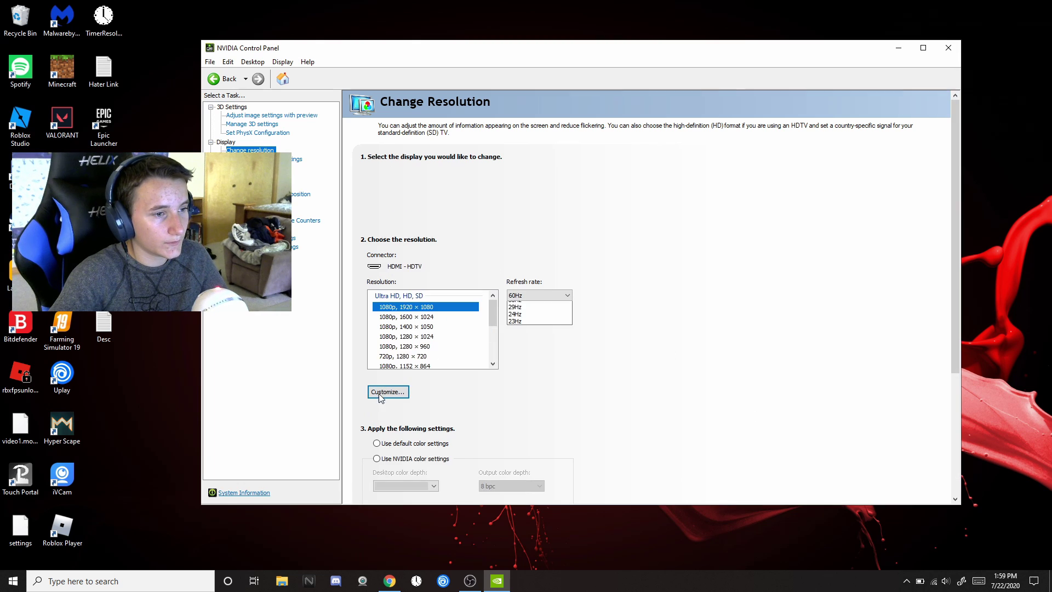
Step: In Customize, enable resolutions not exposed by the display and start a new custom resolution
{"action": "left_click", "coordinate": [425, 399]}
{"action": "left_click", "coordinate": [401, 394]}
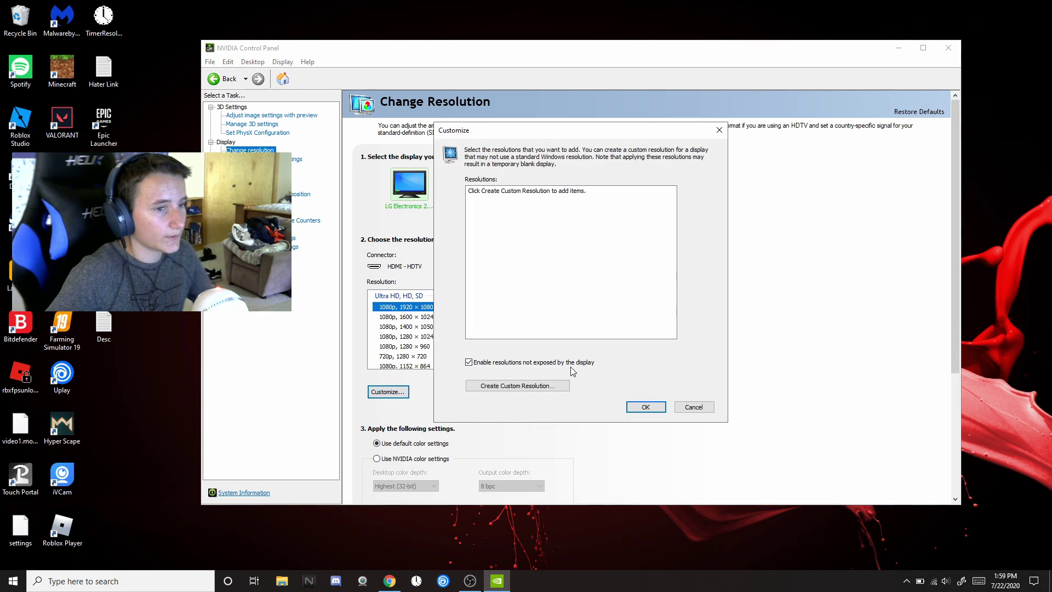
{"action": "left_click", "coordinate": [468, 362]}
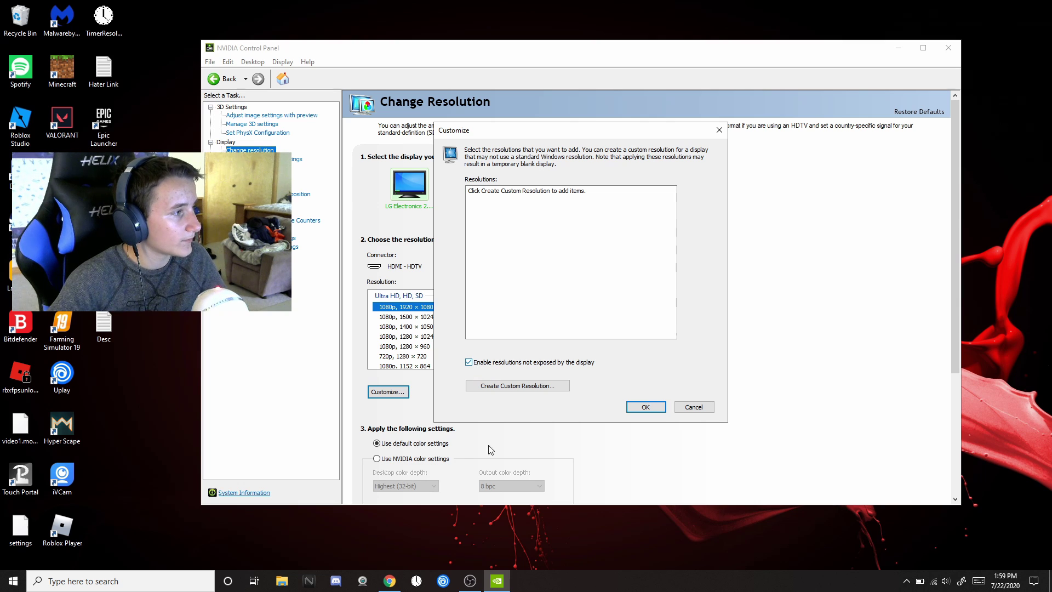
{"action": "left_click", "coordinate": [494, 387]}
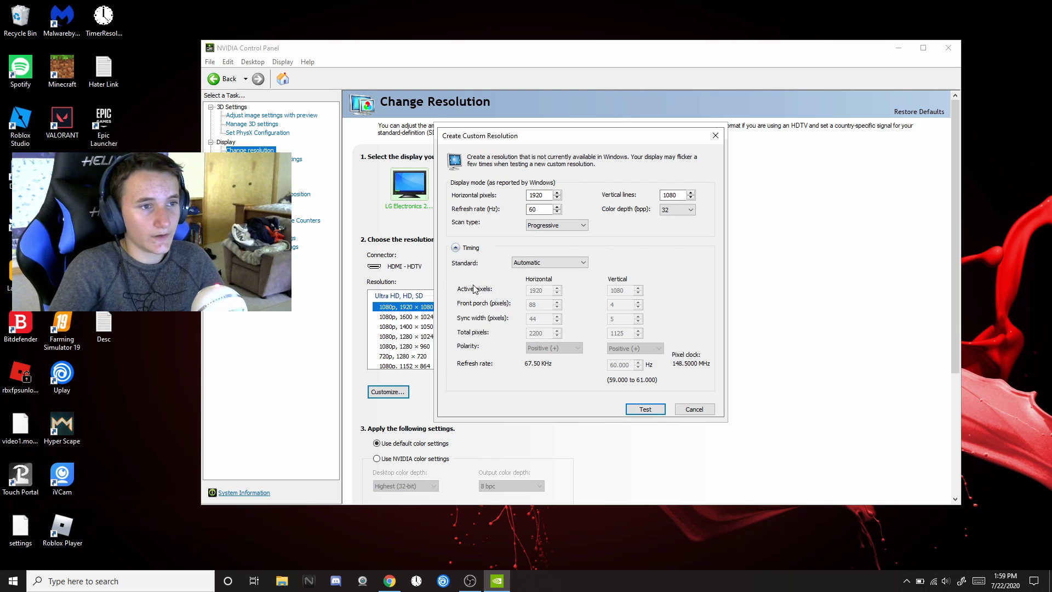
Step: Create a custom 1920 × 1080 resolution at 61Hz, test it, and keep it
{"action": "double_click", "coordinate": [544, 195]}
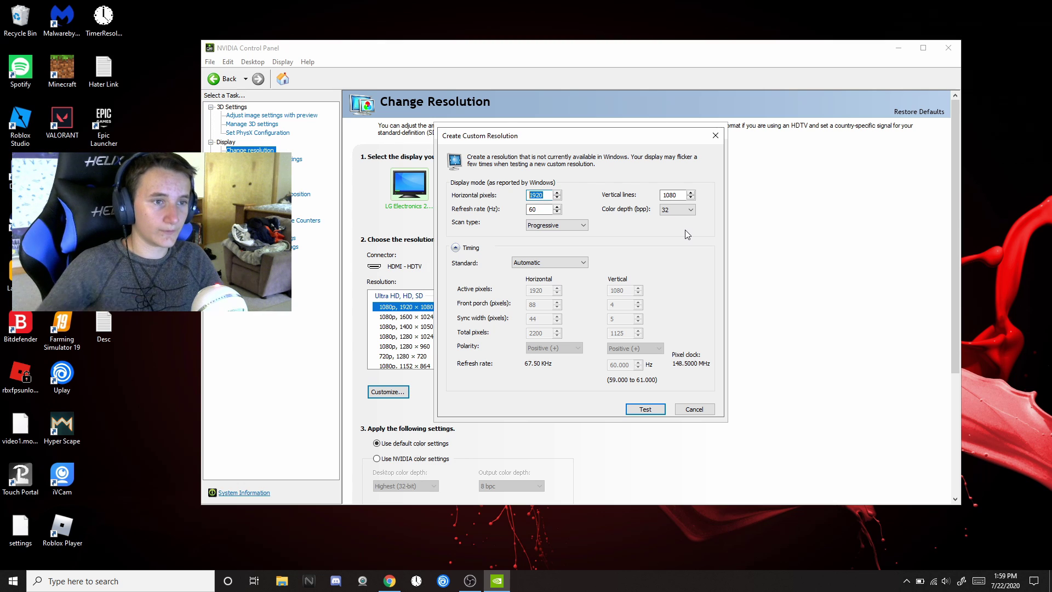
{"action": "left_click", "coordinate": [534, 210]}
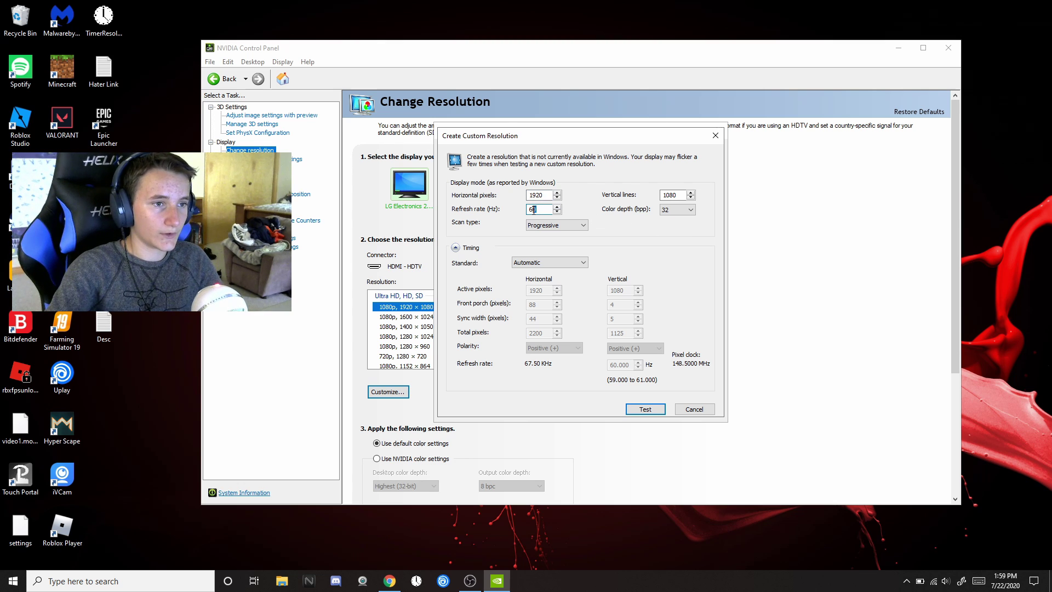
{"action": "left_click", "coordinate": [659, 409]}
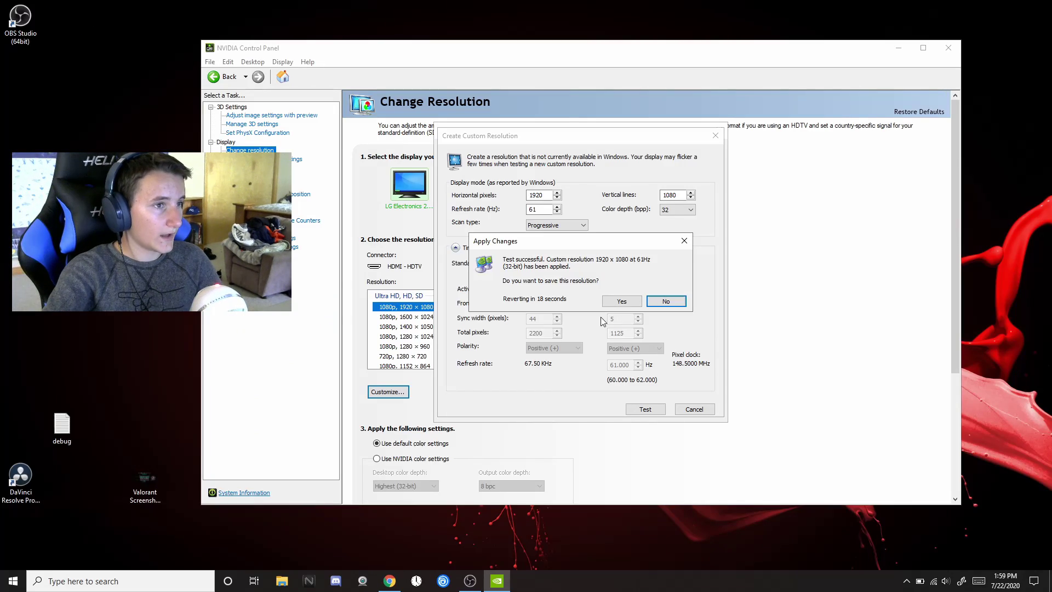
{"action": "left_click", "coordinate": [621, 302]}
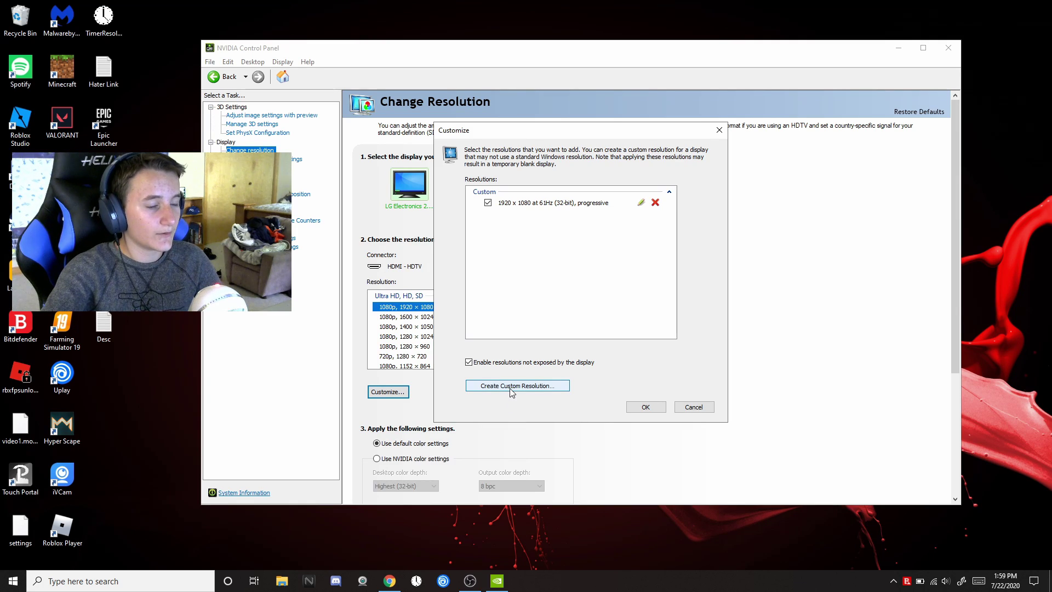
Step: Start another custom resolution and step its refresh rate up from 62 to 69Hz
{"action": "left_click", "coordinate": [511, 386]}
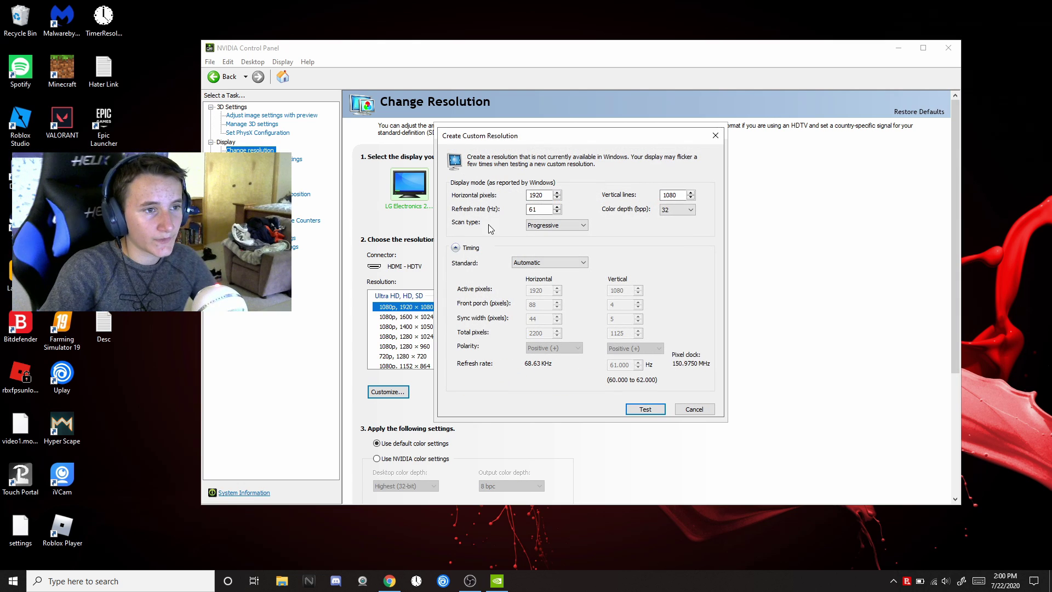
{"action": "left_click_drag", "start_coordinate": [548, 208], "coordinate": [533, 209]}
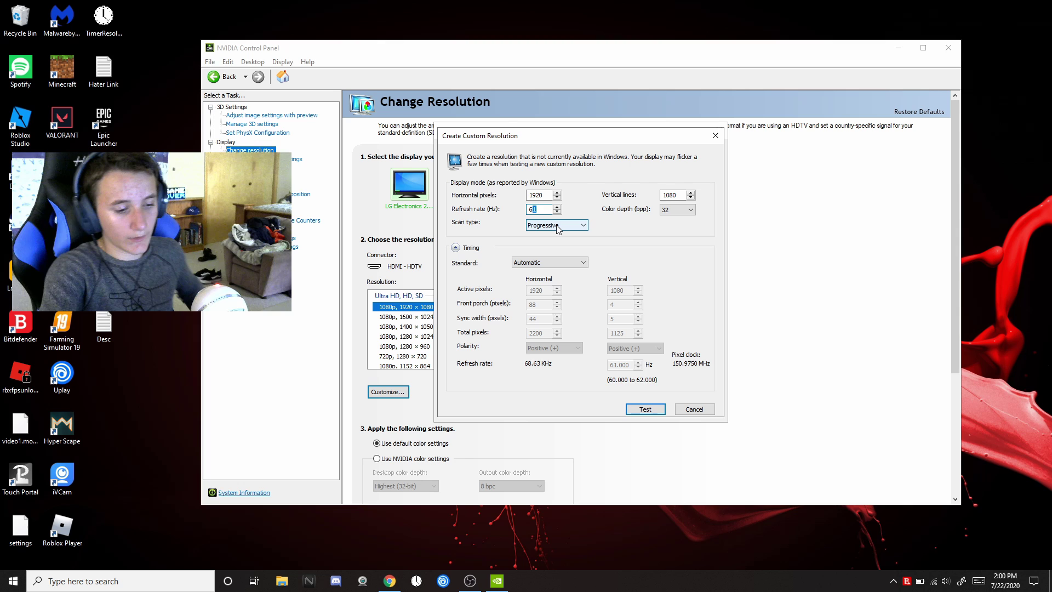
{"action": "type", "text": "2"}
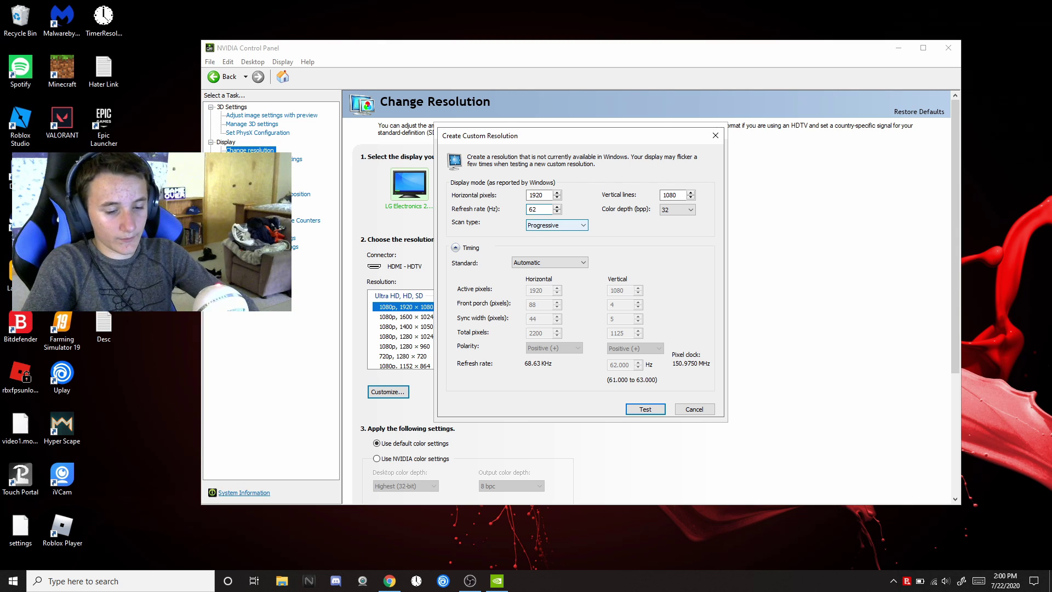
{"action": "key", "text": "BackSpace"}
{"action": "type", "text": "3"}
{"action": "key", "text": "BackSpace"}
{"action": "type", "text": "4"}
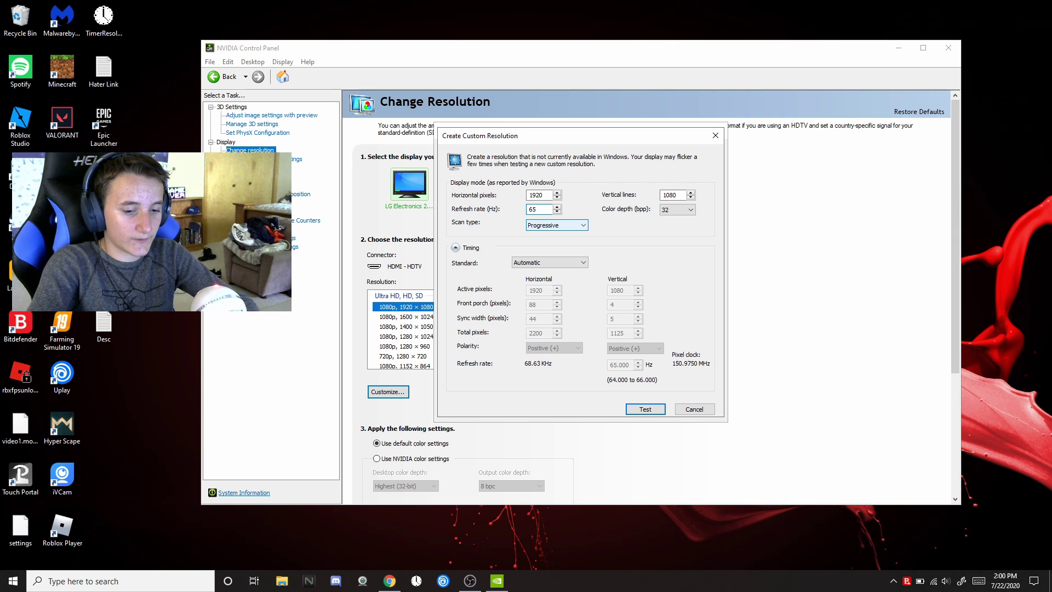
{"action": "key", "text": "BackSpace"}
{"action": "type", "text": "6"}
{"action": "key", "text": "BackSpace"}
{"action": "type", "text": "7"}
{"action": "key", "text": "BackSpace"}
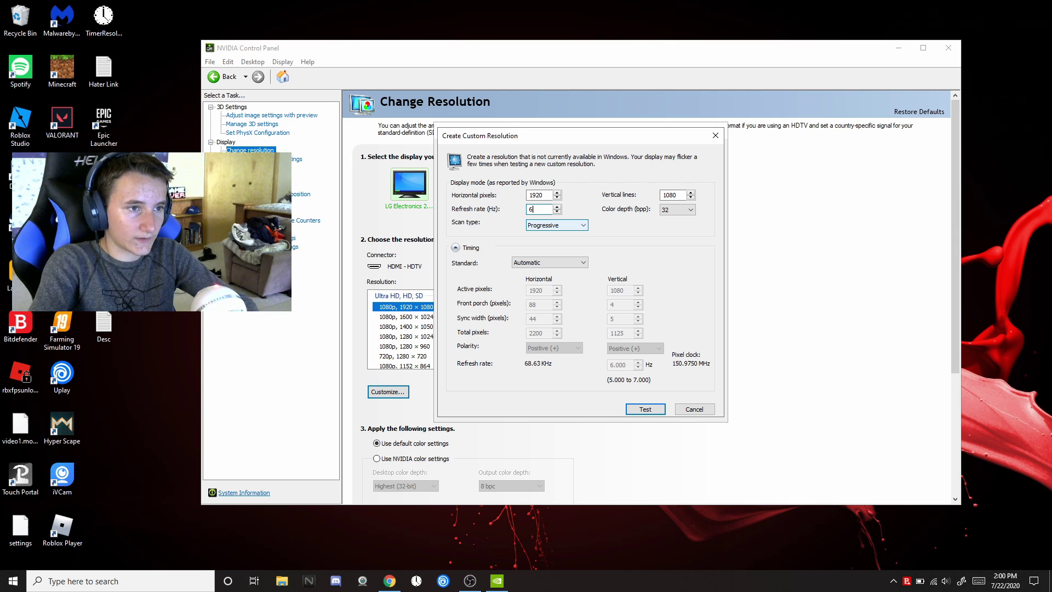
{"action": "type", "text": "8"}
{"action": "key", "text": "BackSpace"}
{"action": "type", "text": "9"}
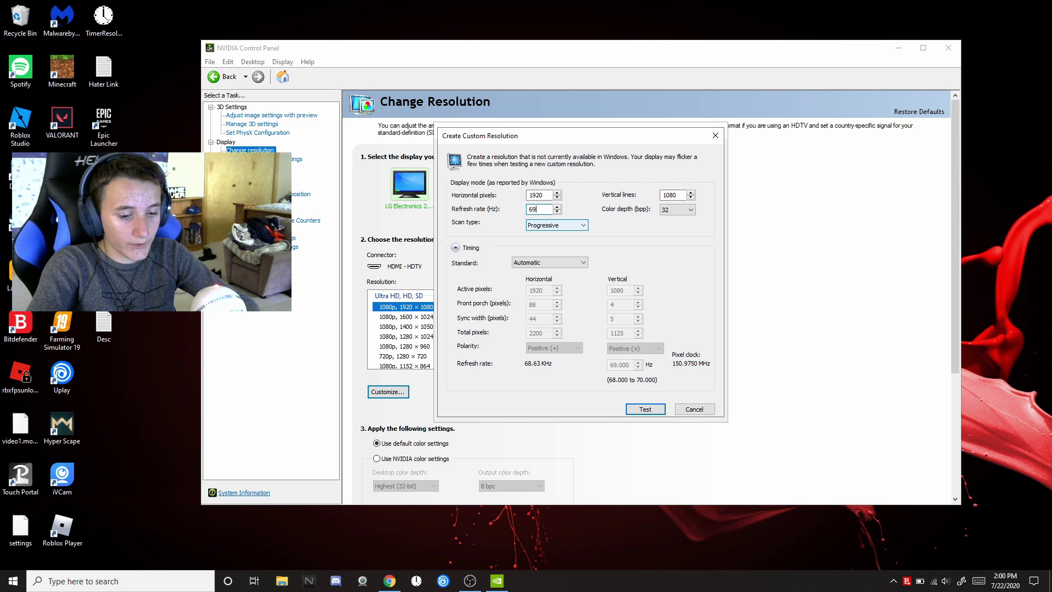
Step: Keep raising the refresh rate through 70–75Hz until it reads 76Hz
{"action": "key", "text": "BackSpace"}
{"action": "key", "text": "BackSpace"}
{"action": "type", "text": "70"}
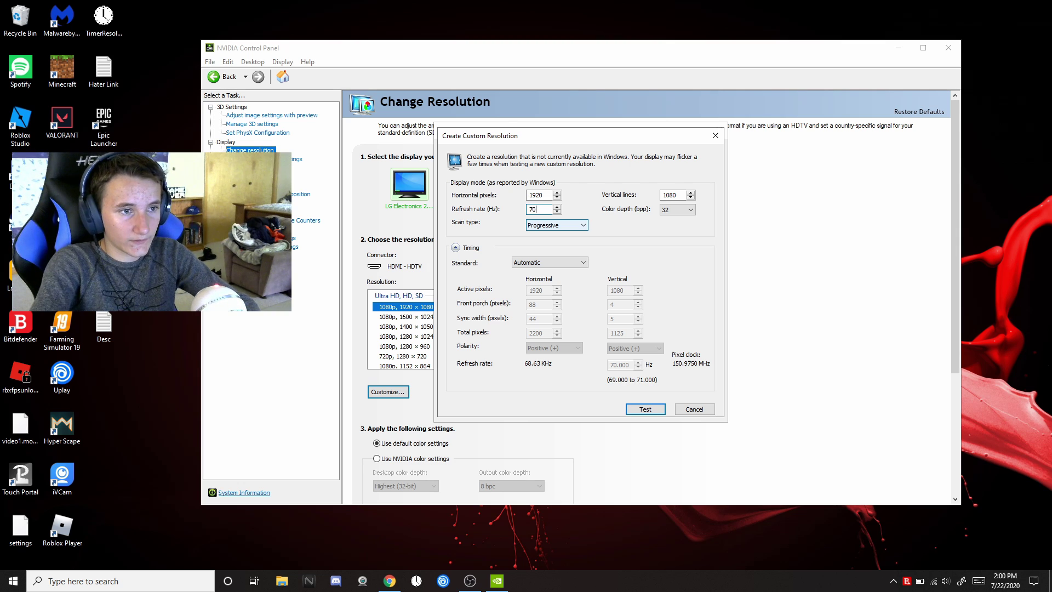
{"action": "key", "text": "BackSpace"}
{"action": "type", "text": "1"}
{"action": "key", "text": "BackSpace"}
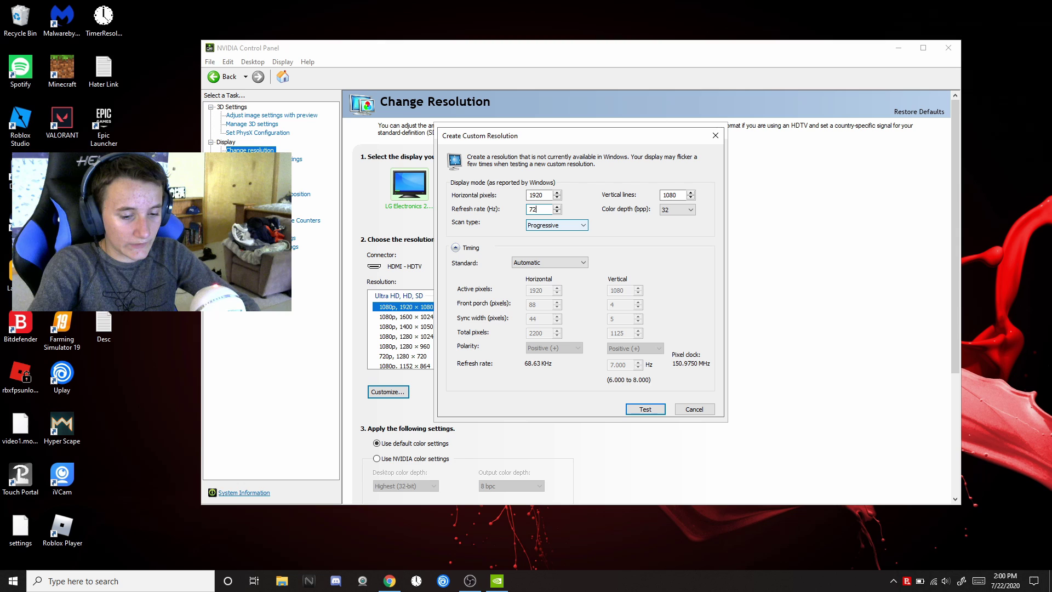
{"action": "type", "text": "2"}
{"action": "key", "text": "BackSpace"}
{"action": "type", "text": "4"}
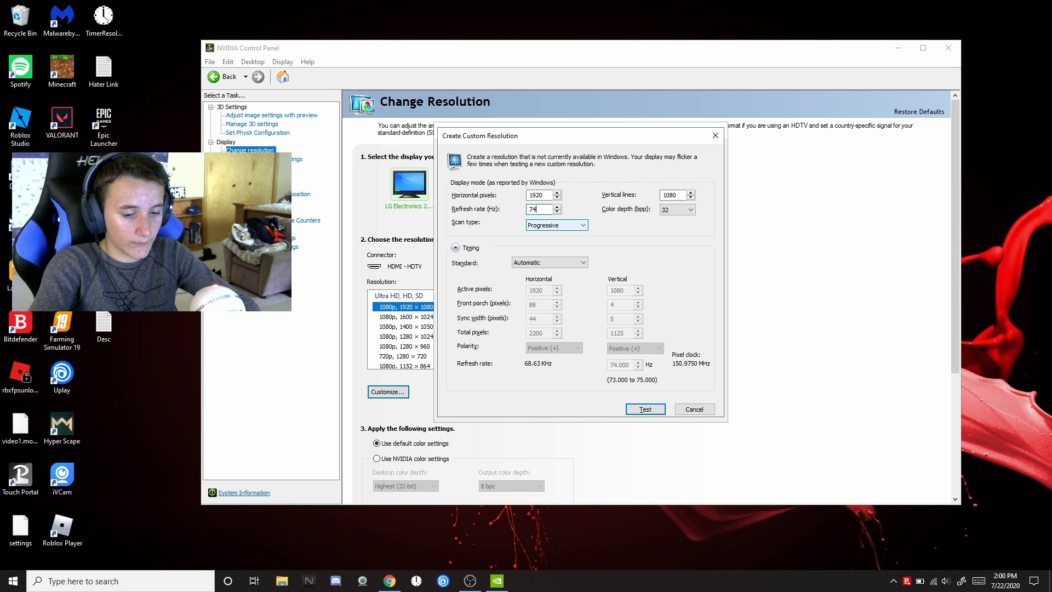
{"action": "key", "text": "BackSpace"}
{"action": "type", "text": "5"}
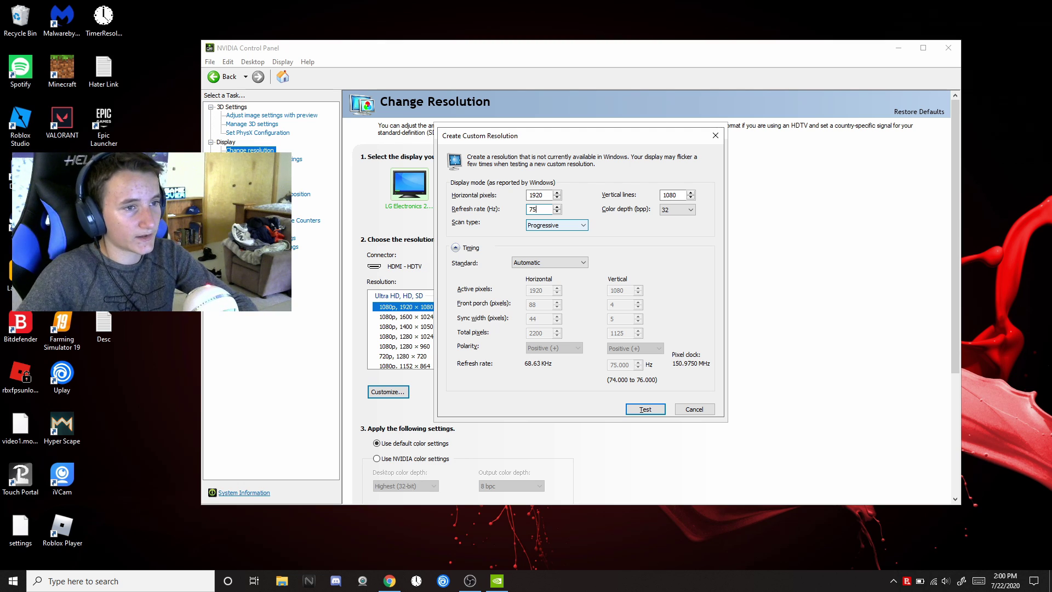
{"action": "key", "text": "BackSpace"}
{"action": "type", "text": "6"}
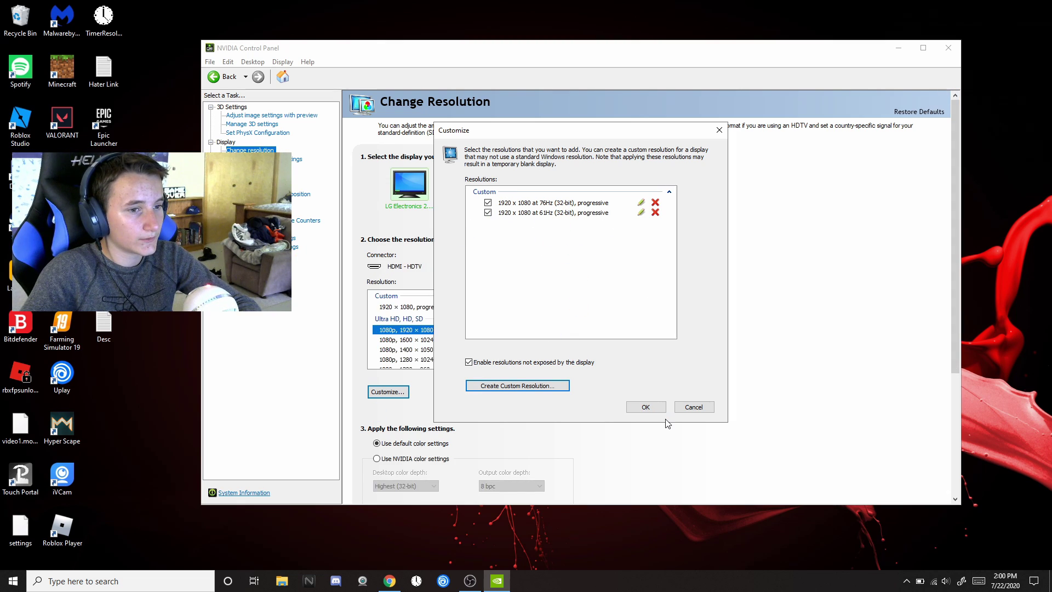
Step: Select the custom 1920 × 1080 progressive resolution, apply it, and keep it at 76Hz
{"action": "left_click", "coordinate": [645, 406]}
{"action": "left_click", "coordinate": [445, 308]}
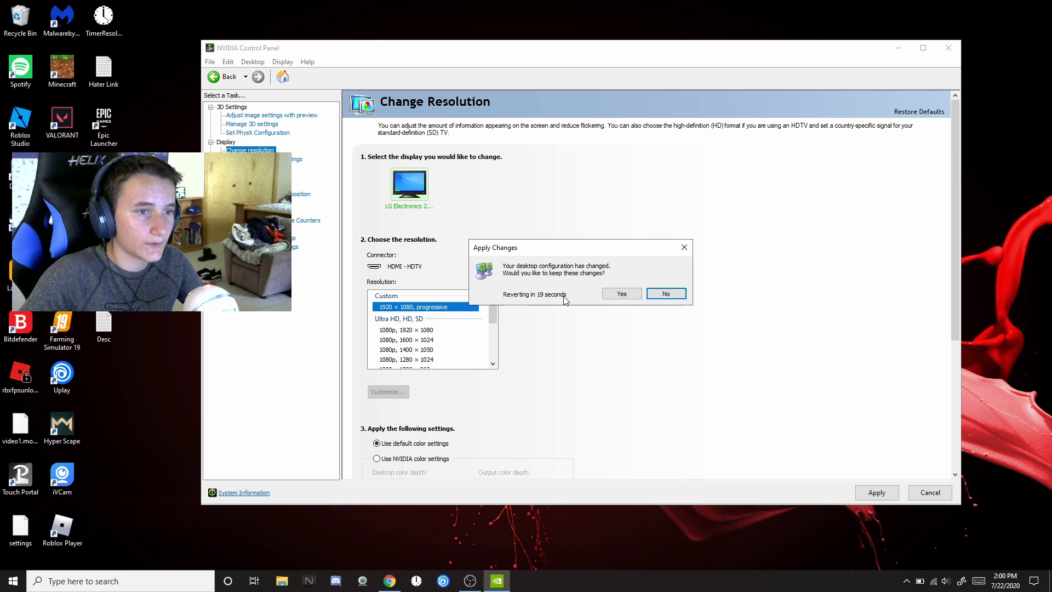
{"action": "left_click", "coordinate": [621, 296]}
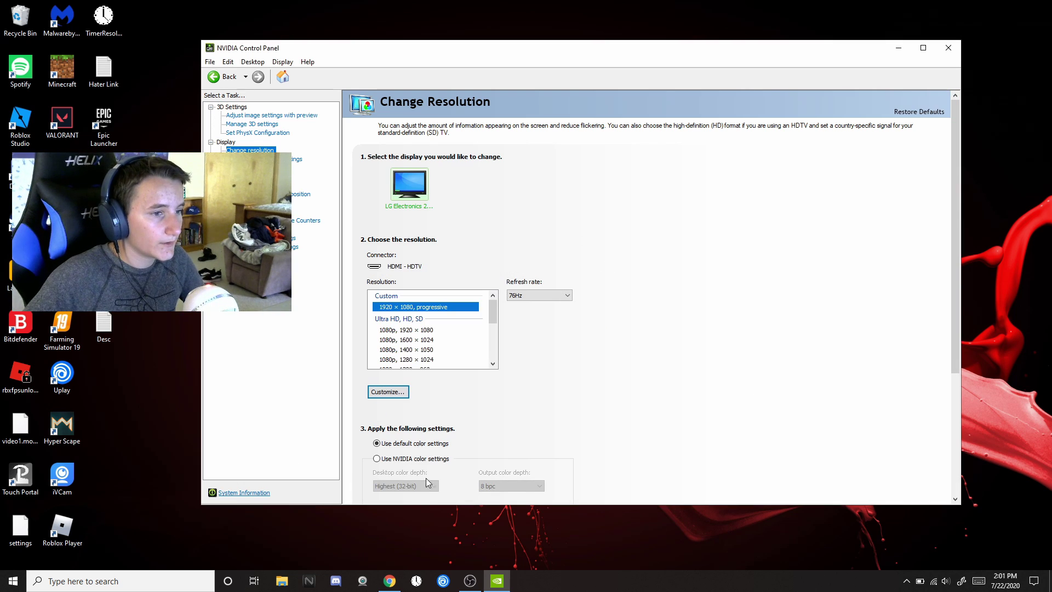
Step: Create a new 1920x1080 custom resolution at 76Hz and test it, which reveals a duplicate
{"action": "left_click", "coordinate": [386, 392]}
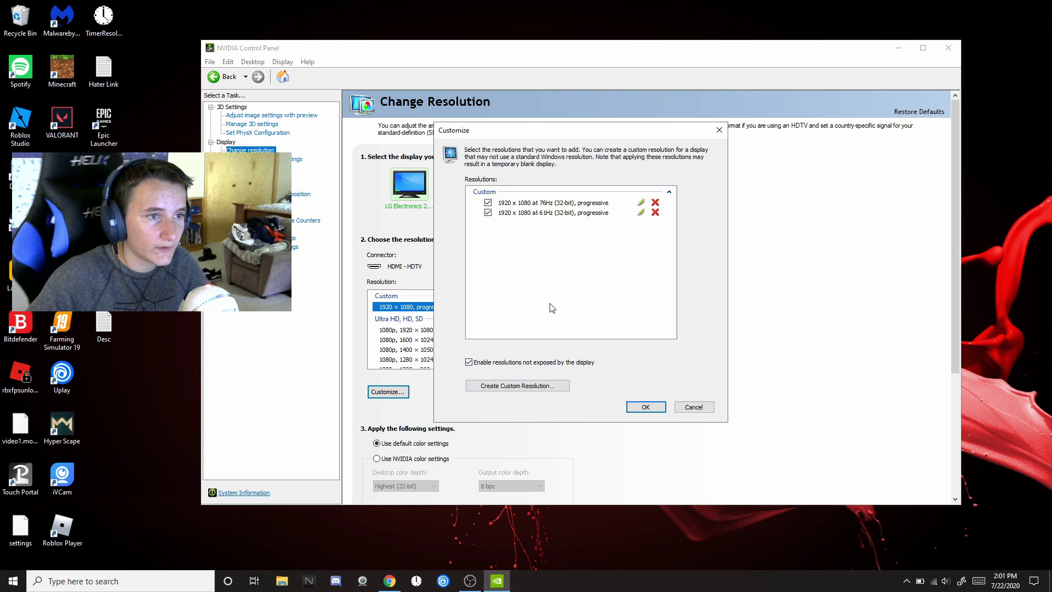
{"action": "left_click", "coordinate": [484, 386]}
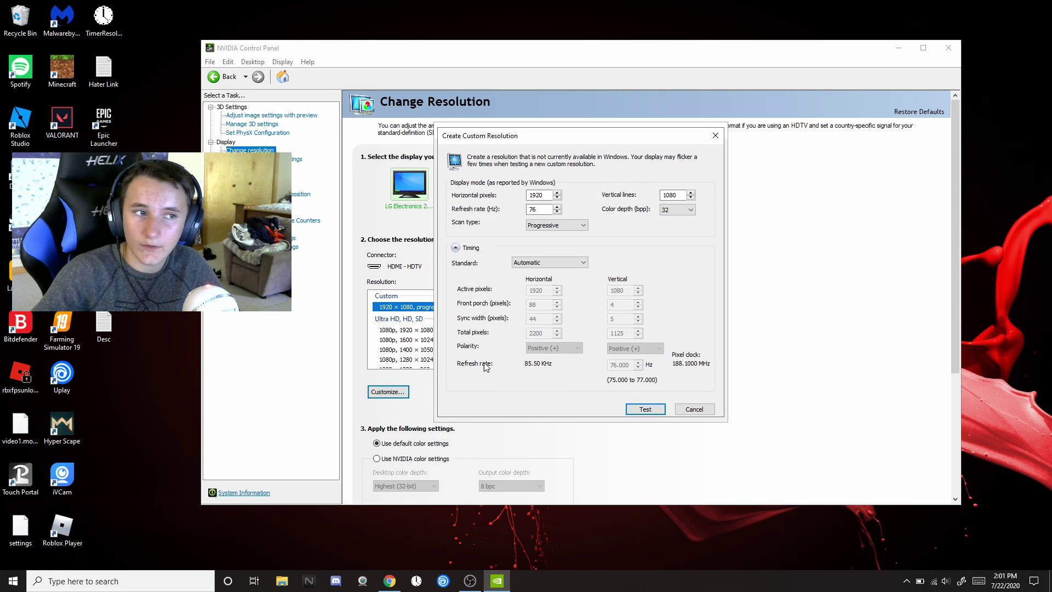
{"action": "left_click", "coordinate": [539, 209]}
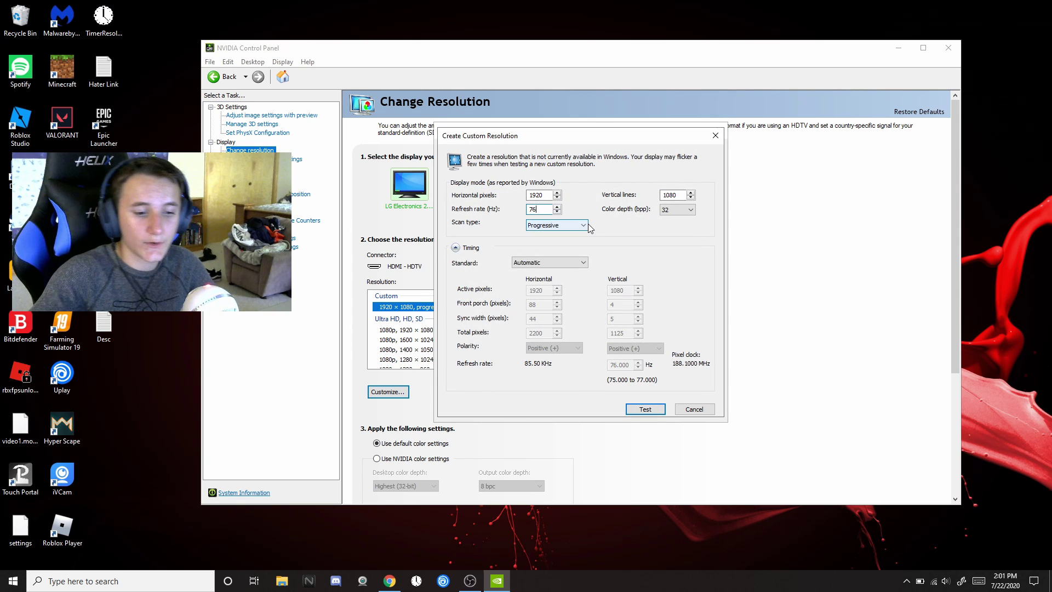
{"action": "key", "text": "BackSpace"}
{"action": "type", "text": "7"}
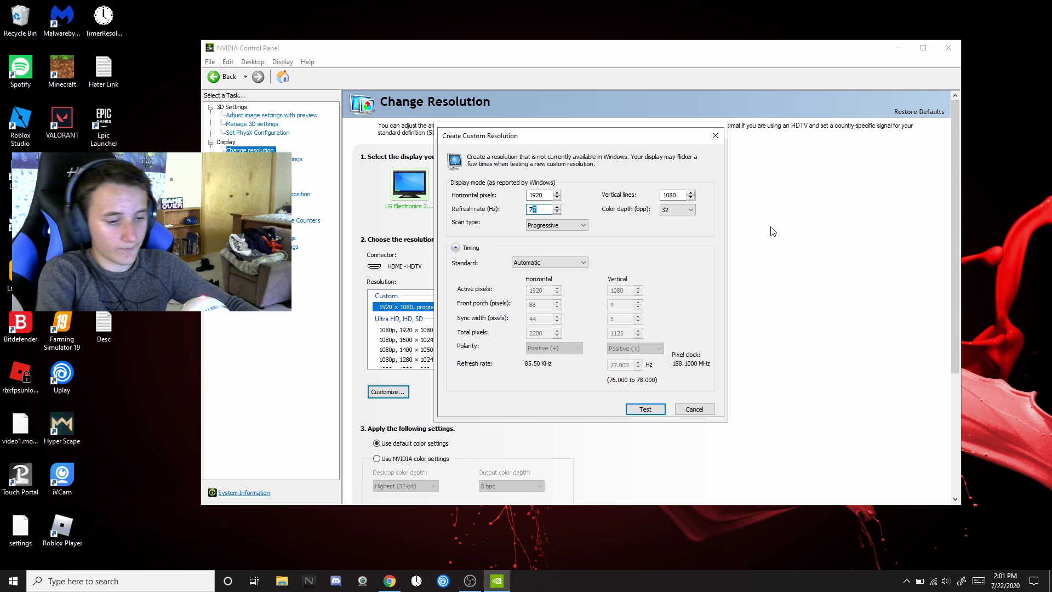
{"action": "type", "text": "6"}
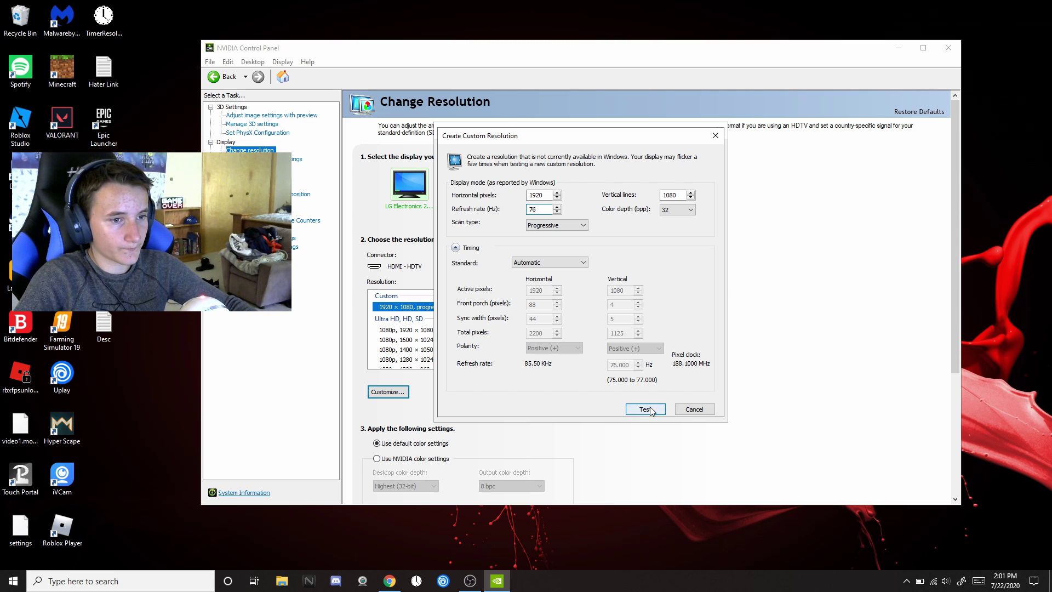
{"action": "left_click", "coordinate": [647, 410]}
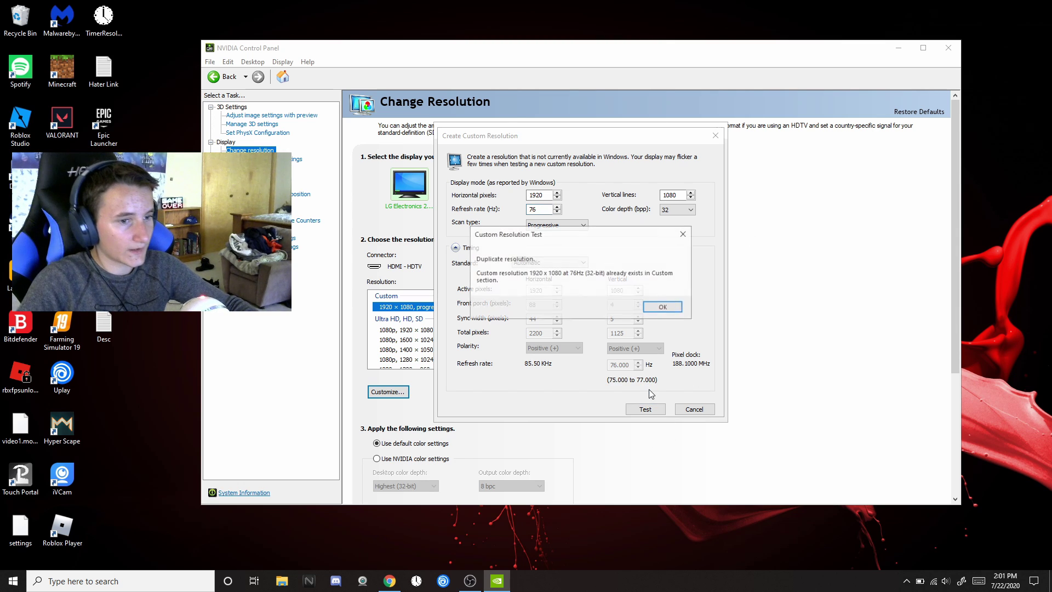
Step: Dismiss the duplicate warning and untick the 1920x1080 61Hz custom resolution in Customize
{"action": "left_click", "coordinate": [655, 308]}
{"action": "left_click", "coordinate": [694, 410]}
{"action": "left_click", "coordinate": [551, 201]}
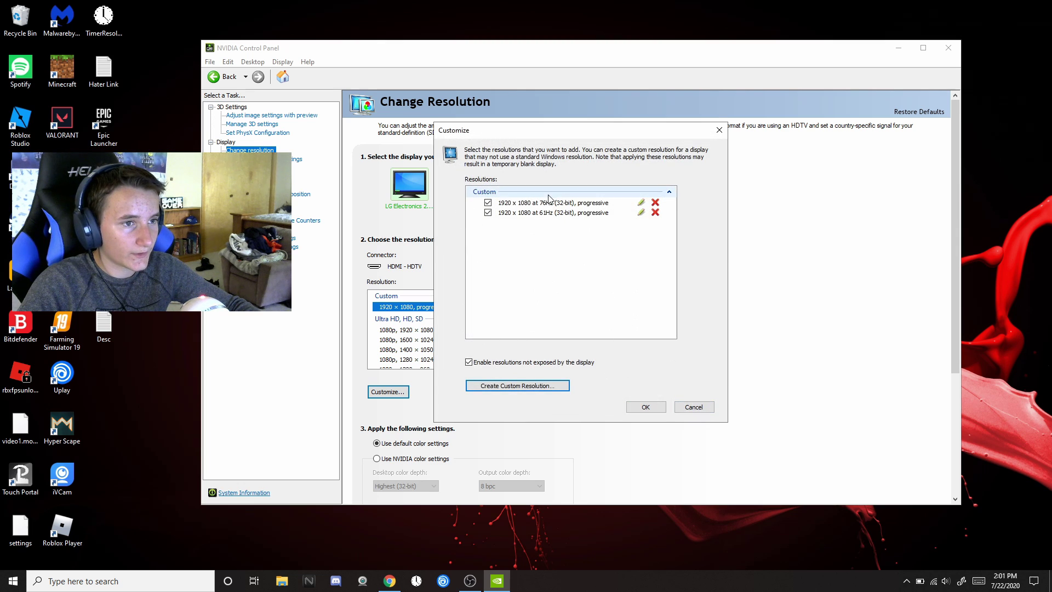
{"action": "left_click", "coordinate": [551, 213]}
{"action": "left_click", "coordinate": [549, 207]}
{"action": "left_click", "coordinate": [661, 407]}
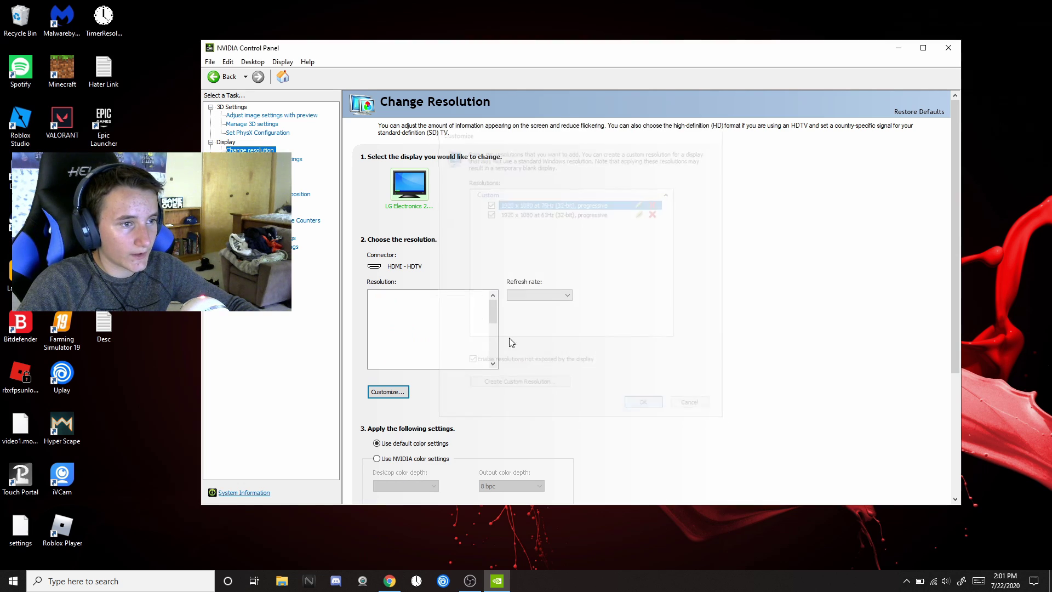
{"action": "left_click", "coordinate": [383, 395]}
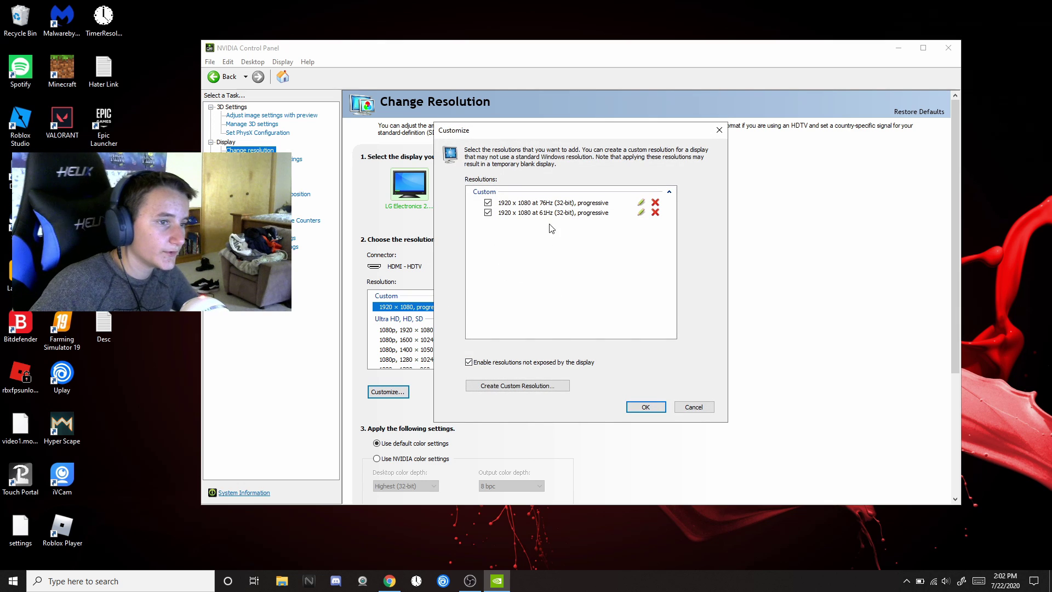
{"action": "left_click", "coordinate": [488, 213]}
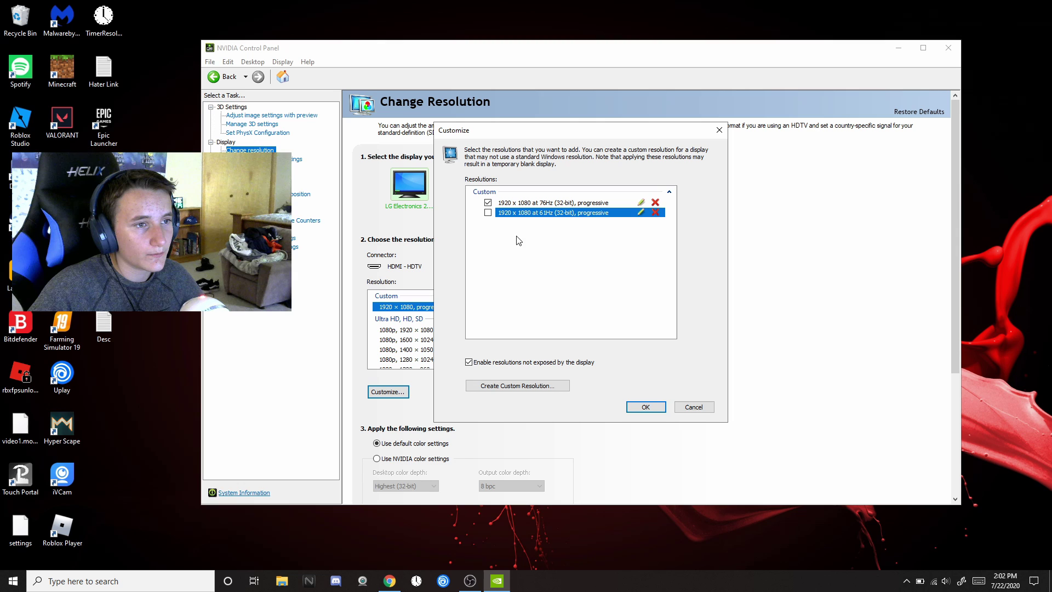
{"action": "left_click", "coordinate": [645, 407]}
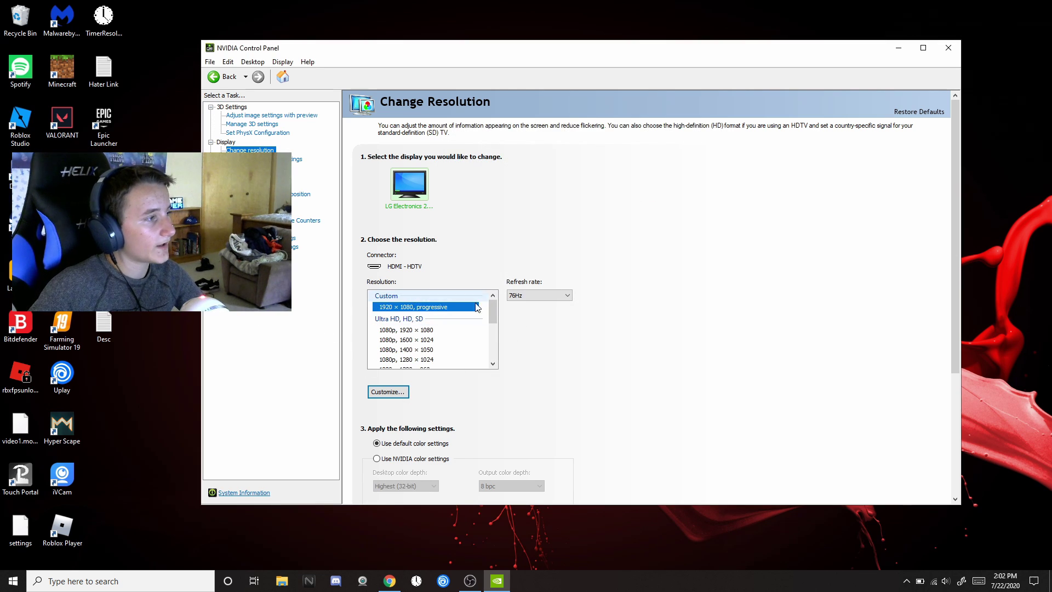
Step: Set the refresh rate to 76Hz, apply it, and keep the new display setting
{"action": "left_click", "coordinate": [520, 296]}
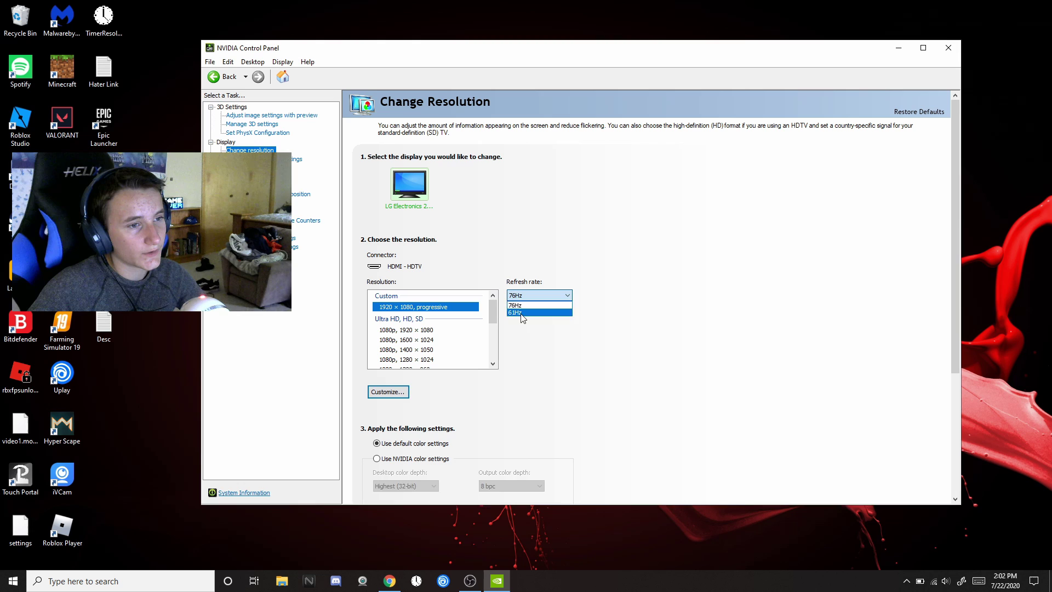
{"action": "left_click", "coordinate": [525, 305]}
{"action": "left_click", "coordinate": [553, 297]}
{"action": "left_click", "coordinate": [552, 297]}
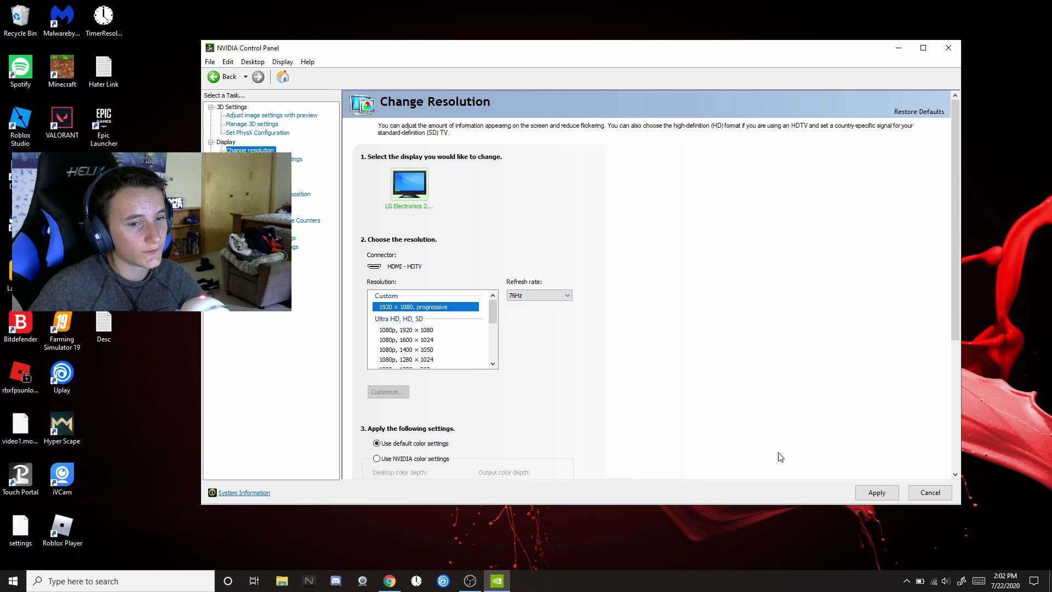
{"action": "left_click", "coordinate": [877, 492]}
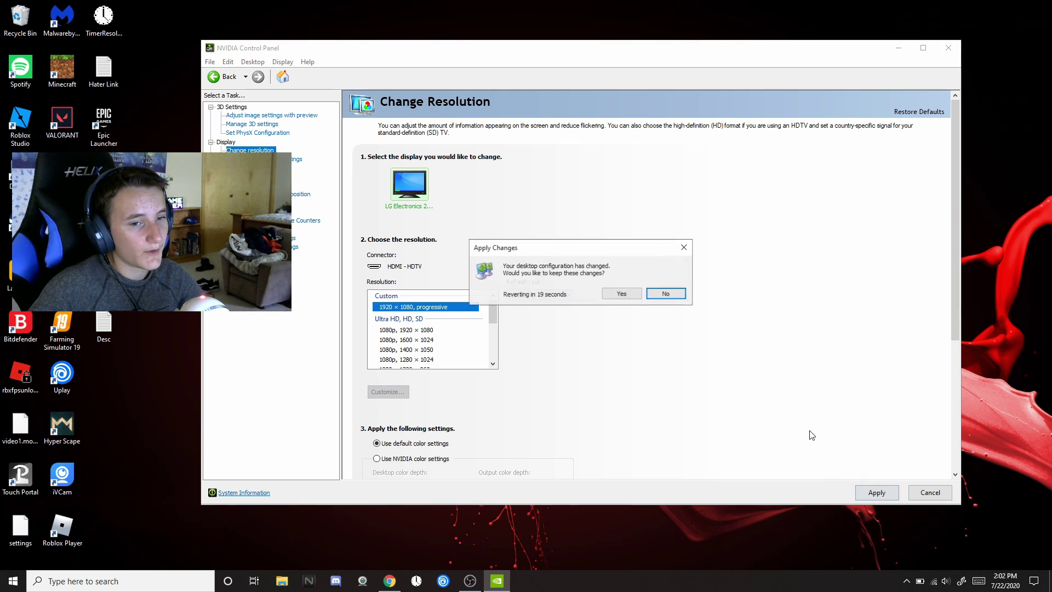
{"action": "left_click", "coordinate": [619, 294]}
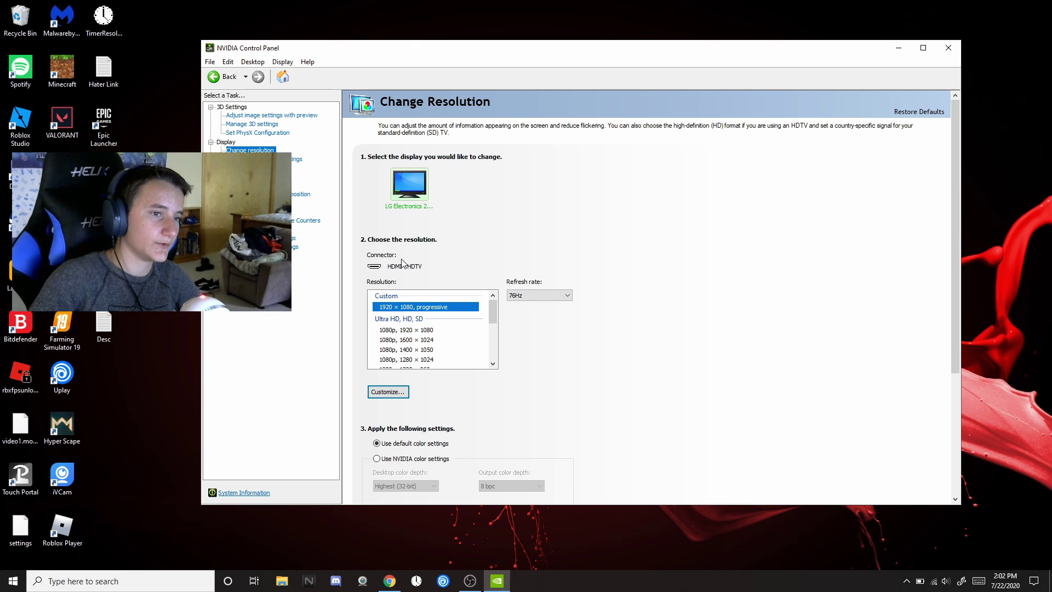
Step: Create a 2560 × 1440 custom resolution at 76Hz, test it, and keep it
{"action": "left_click", "coordinate": [387, 391]}
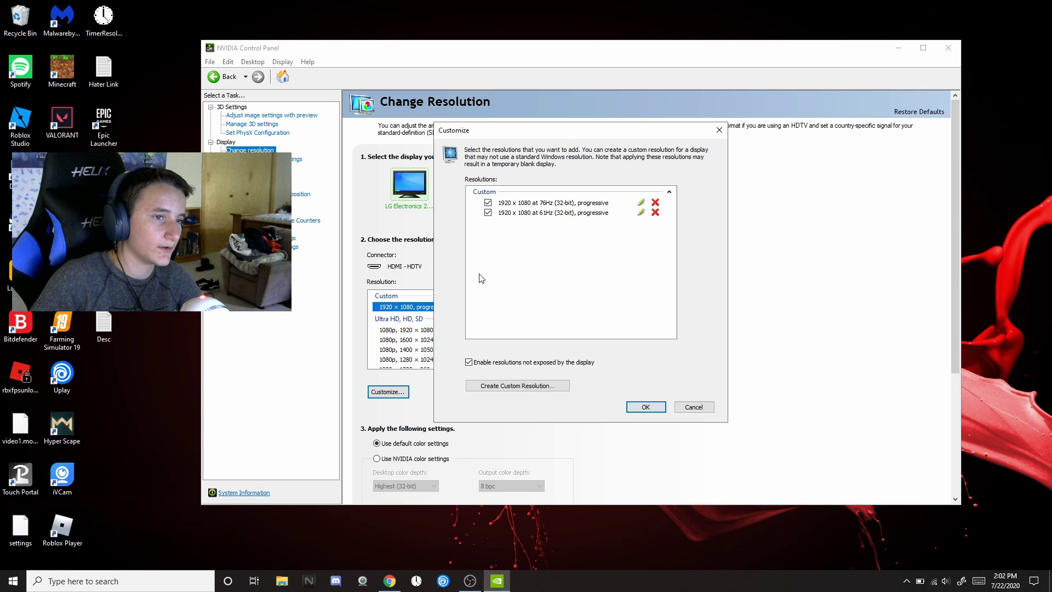
{"action": "left_click", "coordinate": [510, 386]}
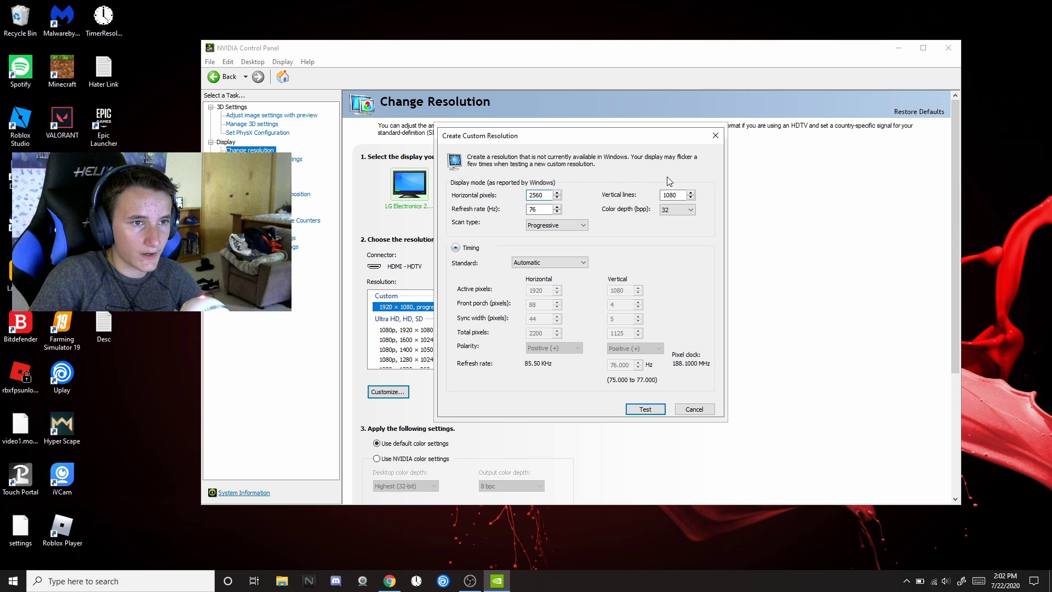
{"action": "double_click", "coordinate": [678, 195]}
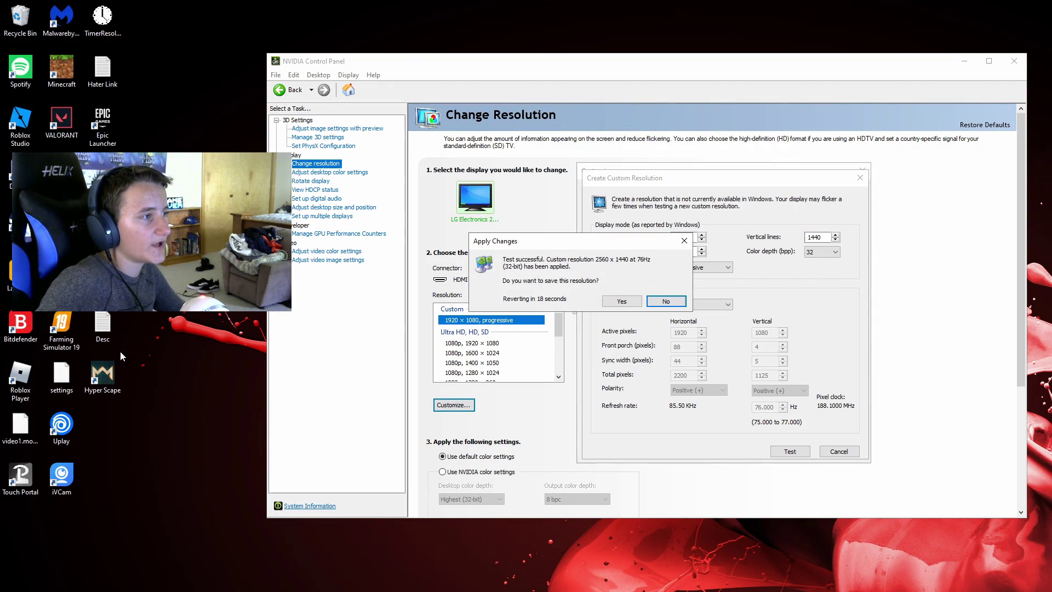
{"action": "left_click", "coordinate": [647, 303]}
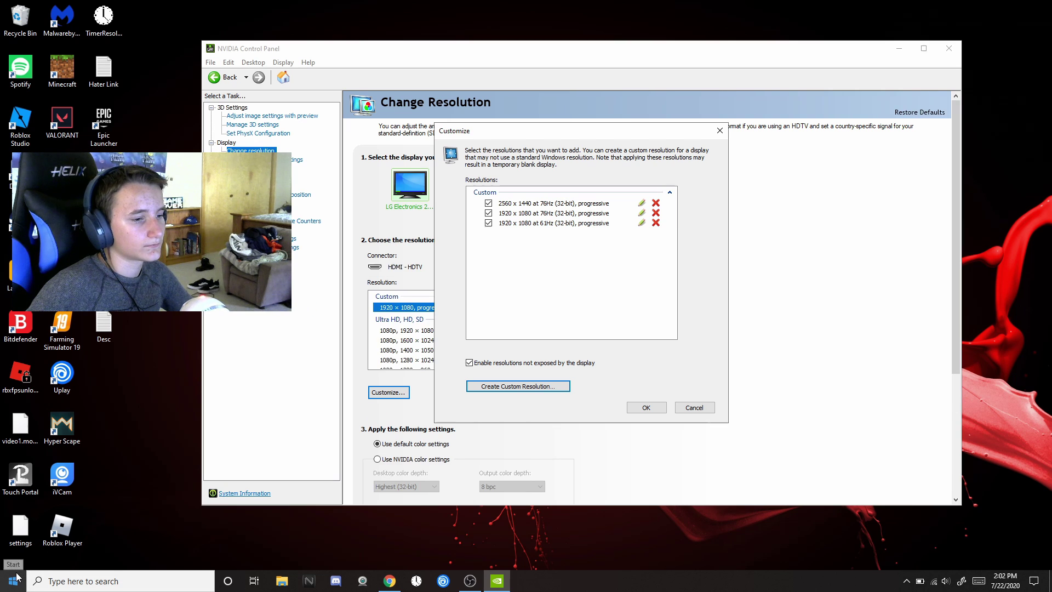
{"action": "left_click", "coordinate": [389, 581]}
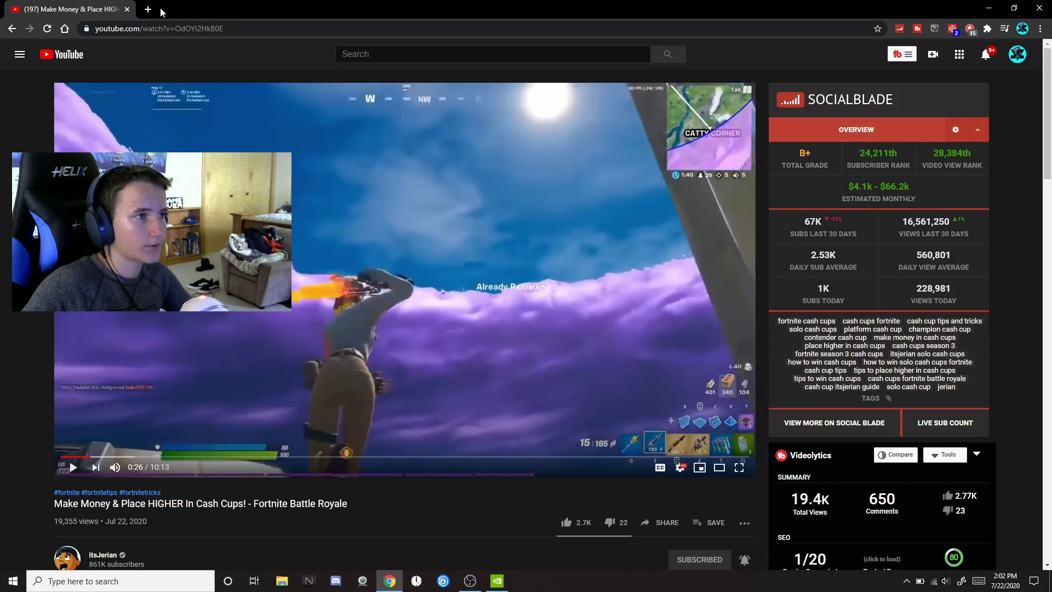
{"action": "left_click", "coordinate": [148, 9]}
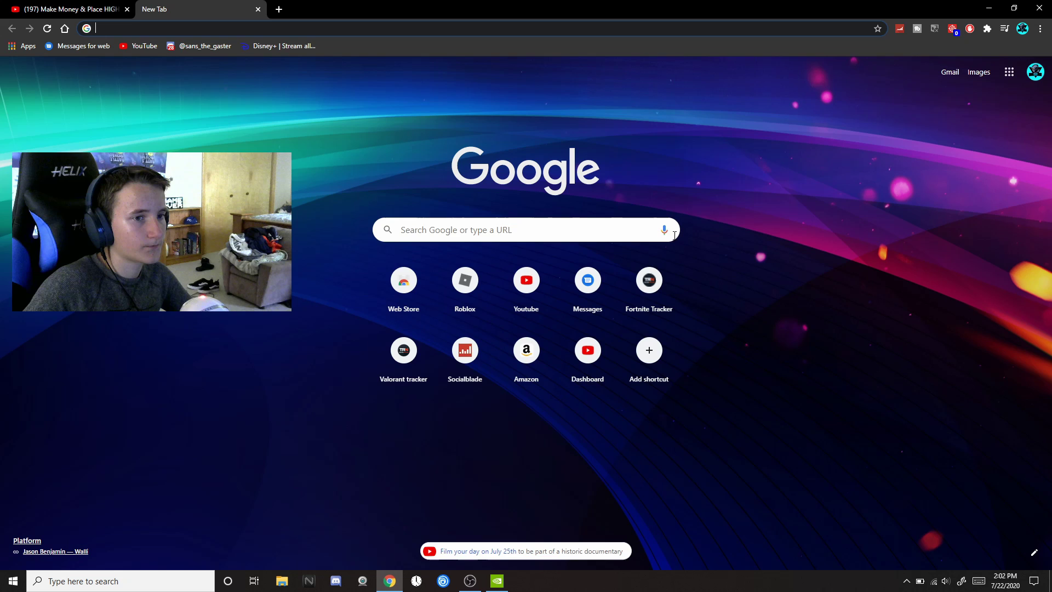
{"action": "left_click", "coordinate": [667, 232]}
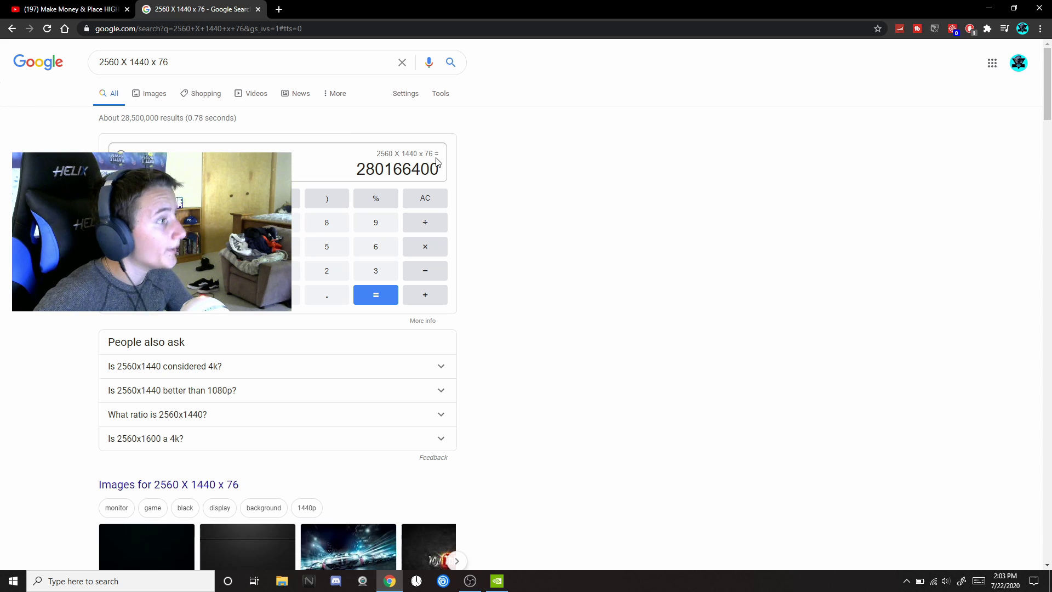
{"action": "left_click", "coordinate": [258, 9]}
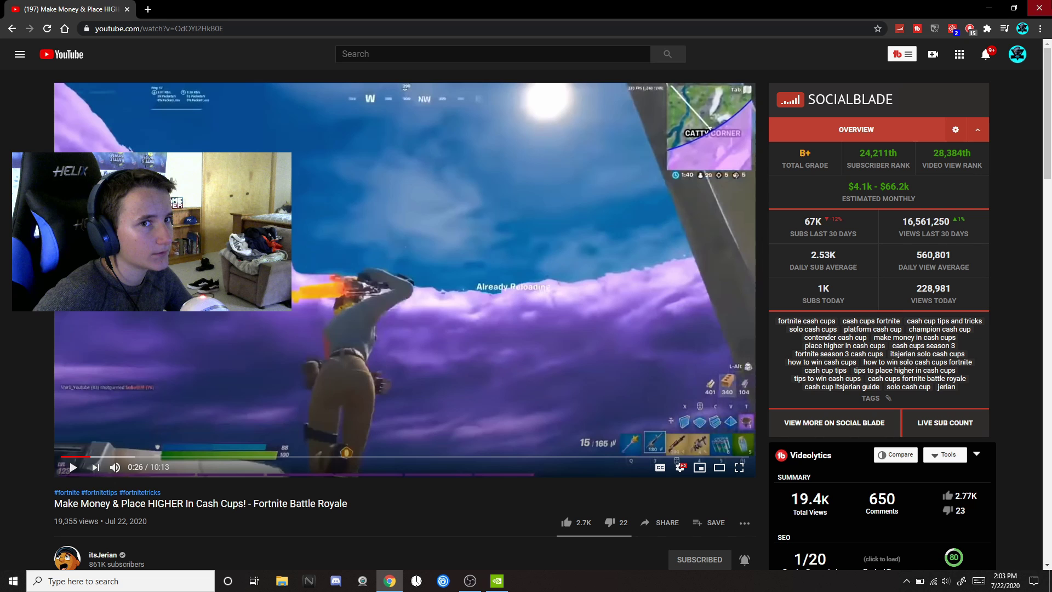
{"action": "left_click", "coordinate": [989, 8]}
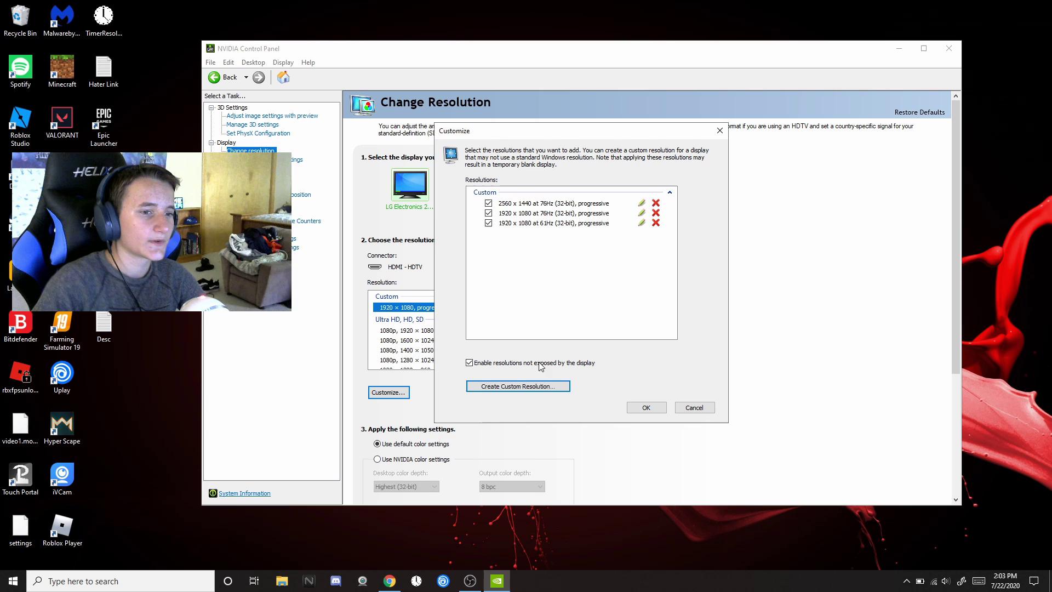
Step: Close Customize so custom 2560 × 1440 and 1920 × 1080 at 76Hz appear, then dismiss a desktop menu
{"action": "left_click", "coordinate": [646, 408]}
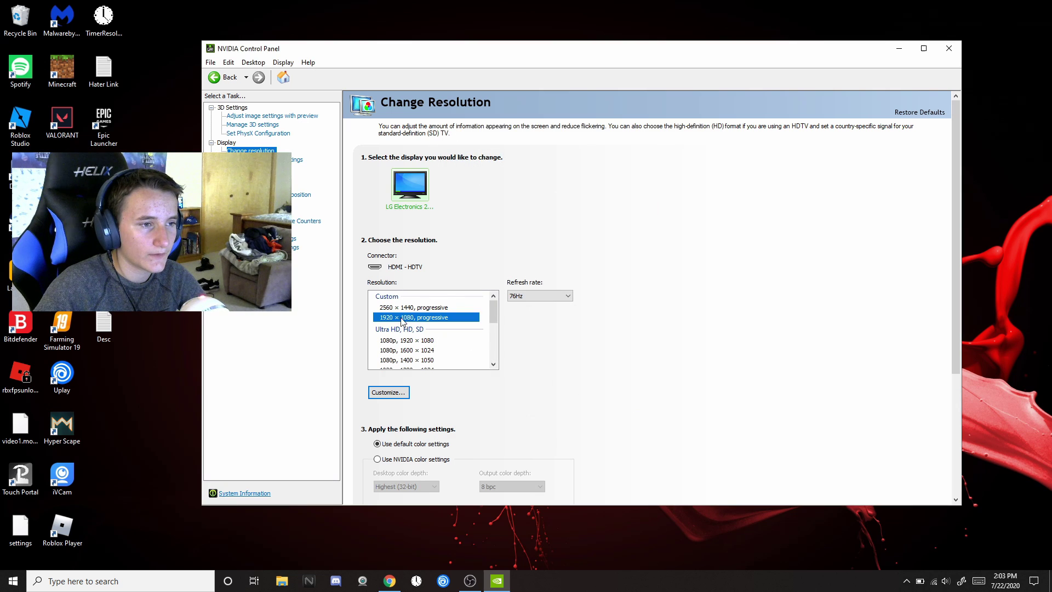
{"action": "right_click", "coordinate": [1047, 311]}
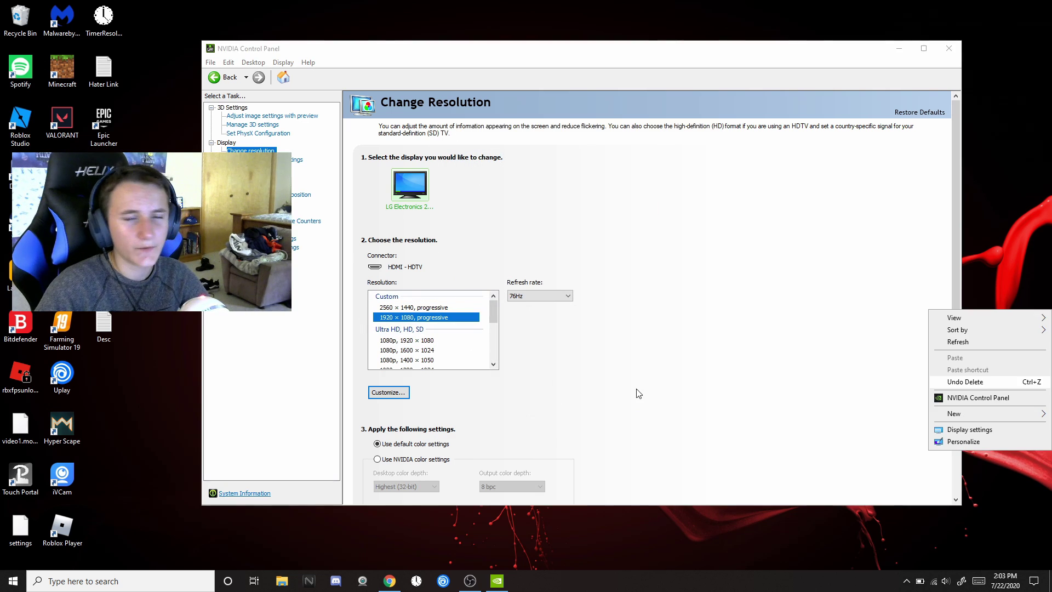
{"action": "left_click", "coordinate": [913, 176]}
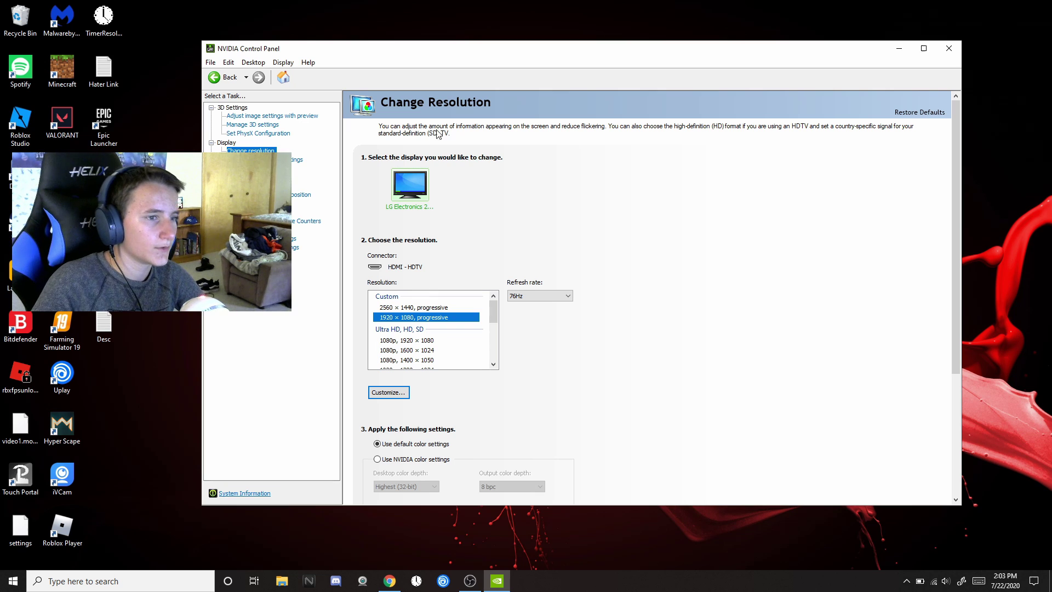
Step: Choose the custom 2560 x 1440 progressive resolution at 76Hz from the Resolution list
{"action": "left_click", "coordinate": [469, 308]}
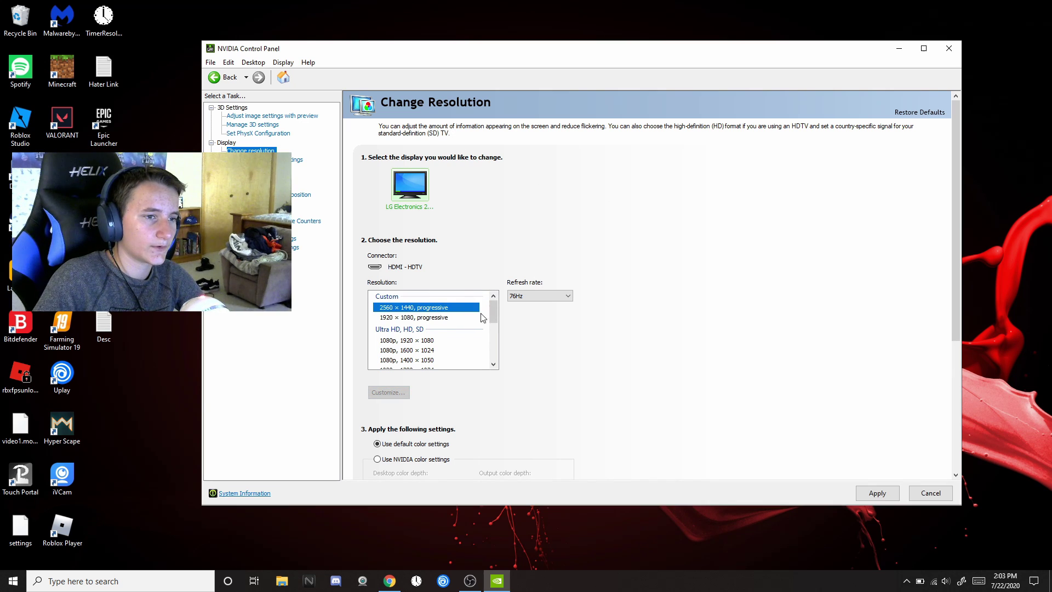